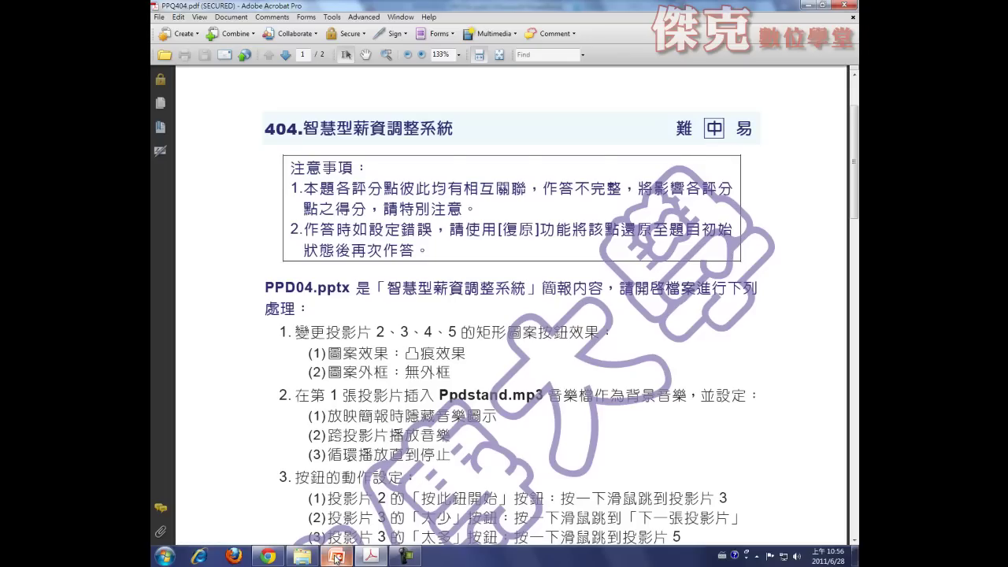
- Switch from the PPQ404.pdf instructions to the PPD04.pptx presentation in PowerPoint
{"action": "left_click", "coordinate": [336, 557]}
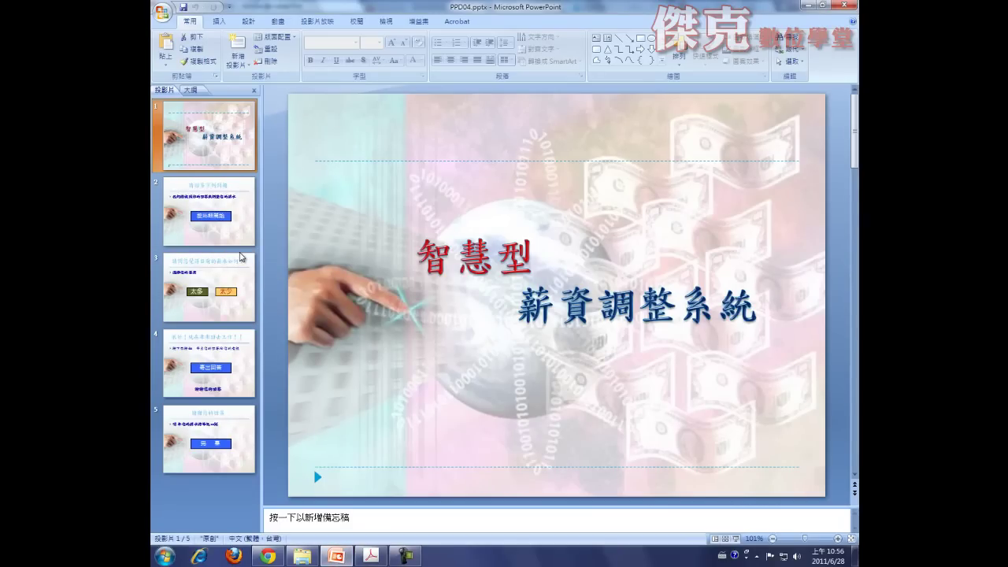
- Review slides 2 through 5, then select the 按此鈕開始 button on slide 2
{"action": "left_click", "coordinate": [205, 217]}
{"action": "left_click", "coordinate": [217, 278]}
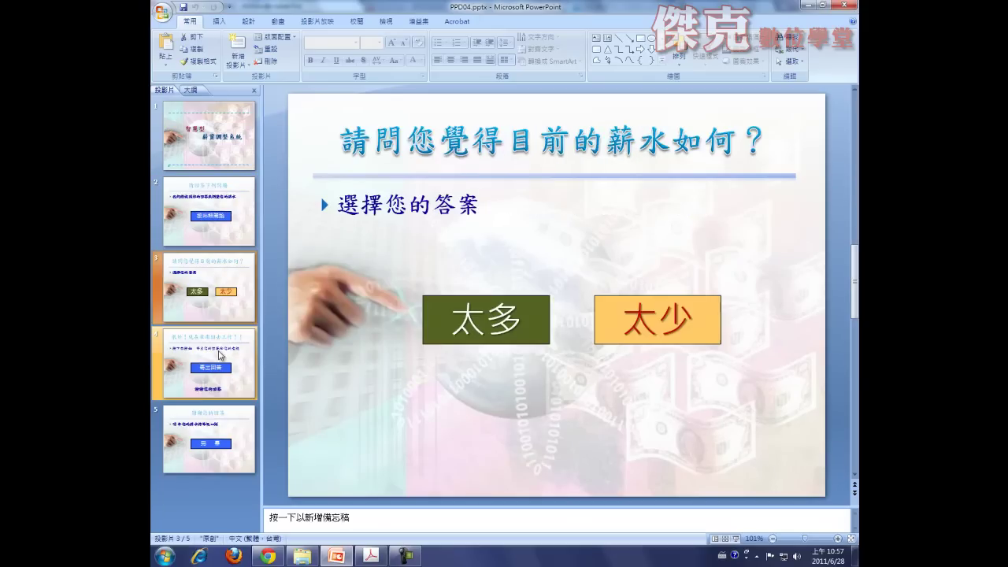
{"action": "left_click", "coordinate": [221, 355]}
{"action": "left_click", "coordinate": [224, 433]}
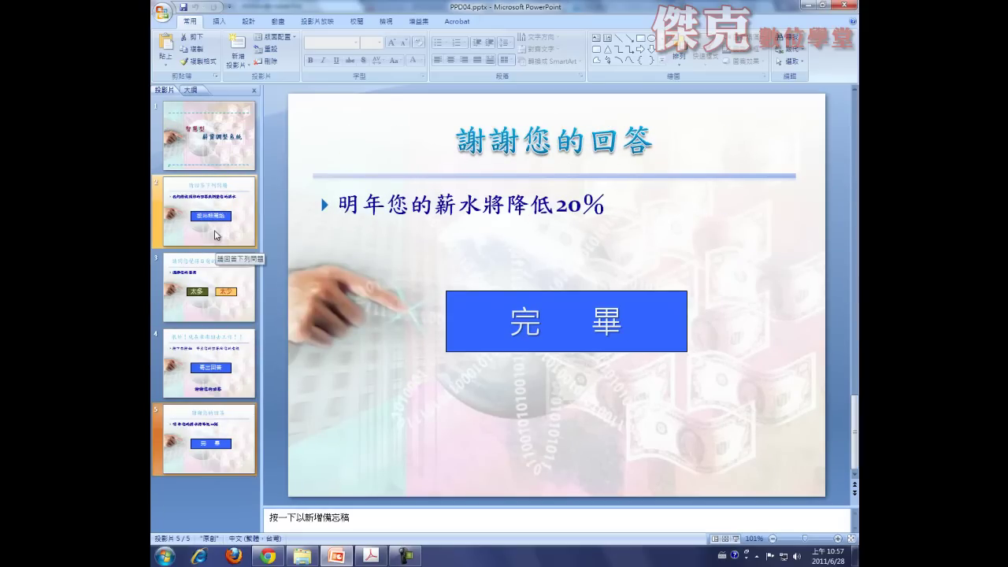
{"action": "left_click", "coordinate": [217, 234]}
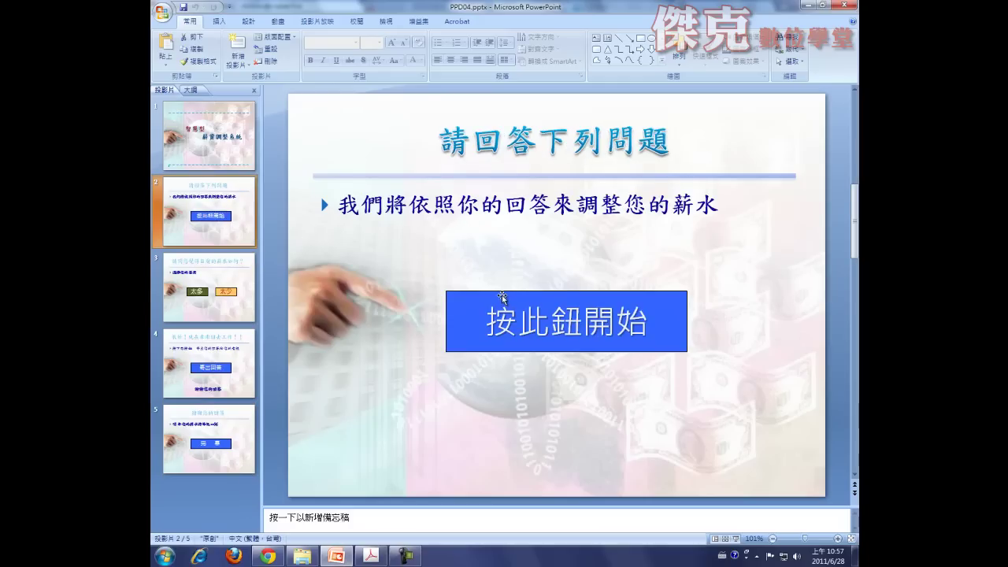
{"action": "left_click", "coordinate": [502, 297]}
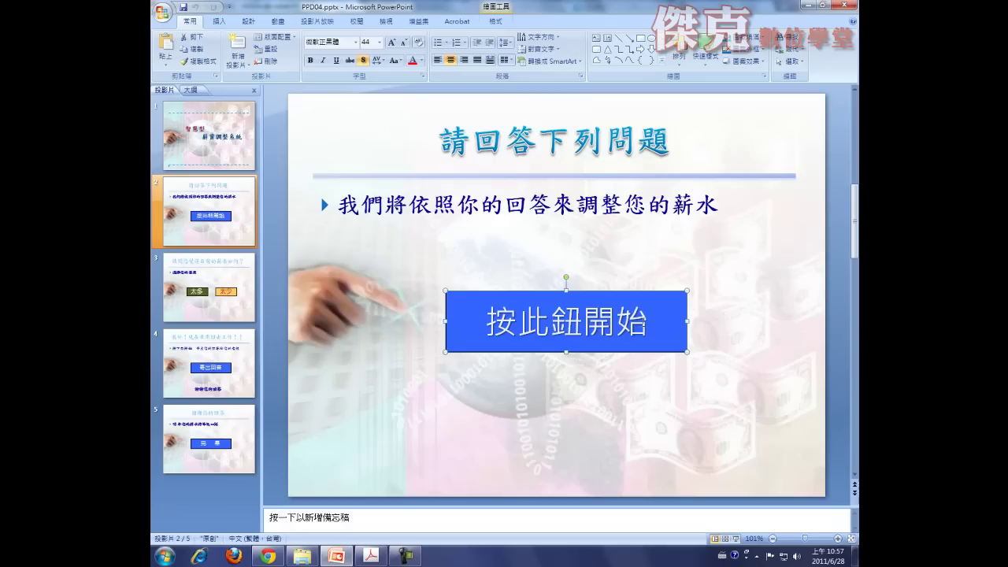
- Give the 按此鈕開始 button a Convex bevel effect and No Outline
{"action": "left_click", "coordinate": [492, 23]}
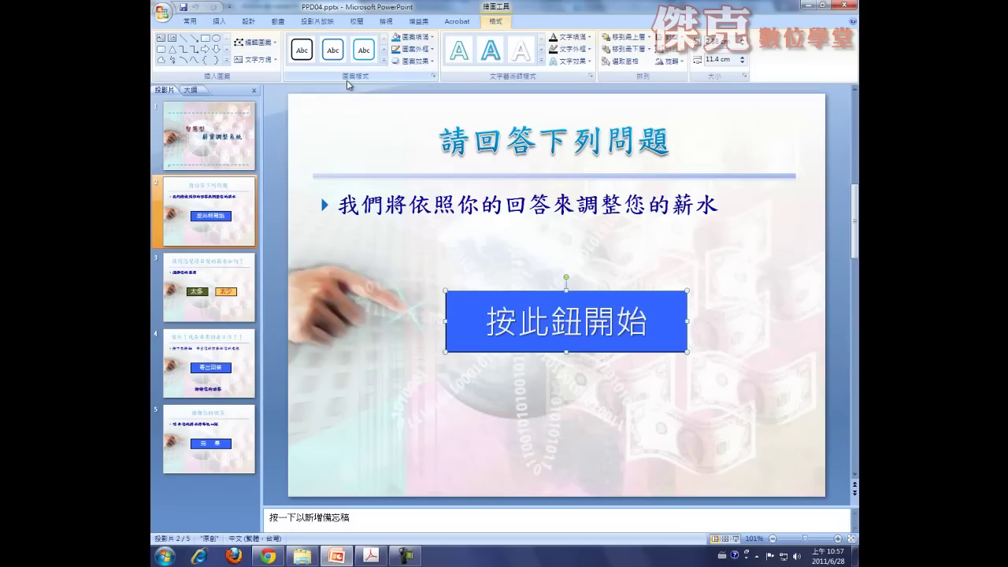
{"action": "left_click", "coordinate": [432, 66]}
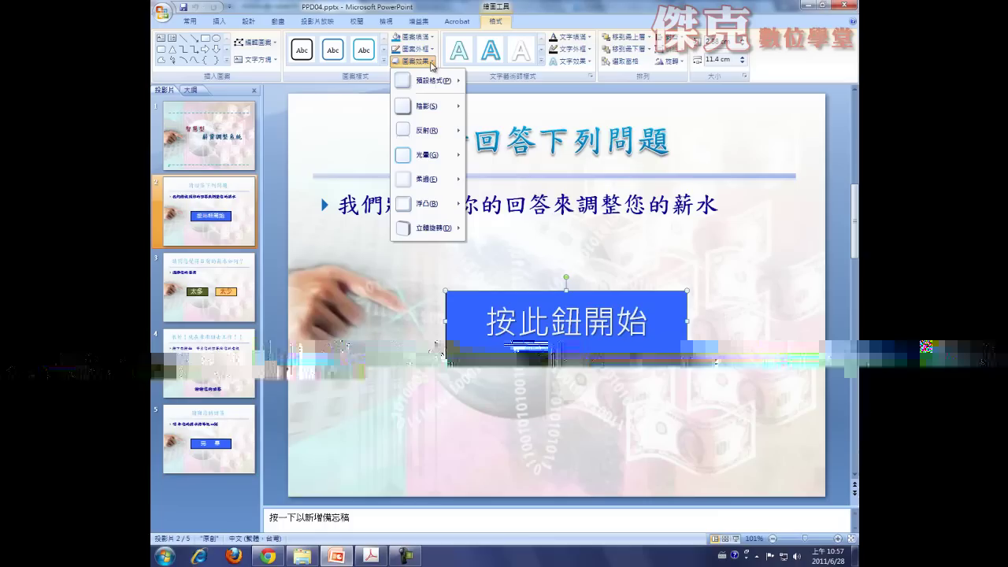
{"action": "mouse_move", "coordinate": [426, 207]}
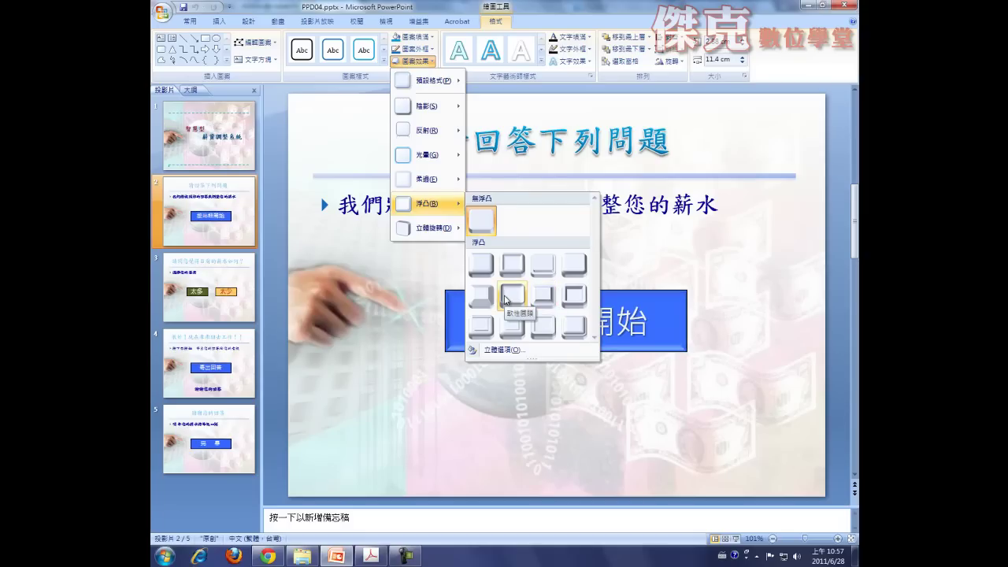
{"action": "left_click", "coordinate": [519, 333]}
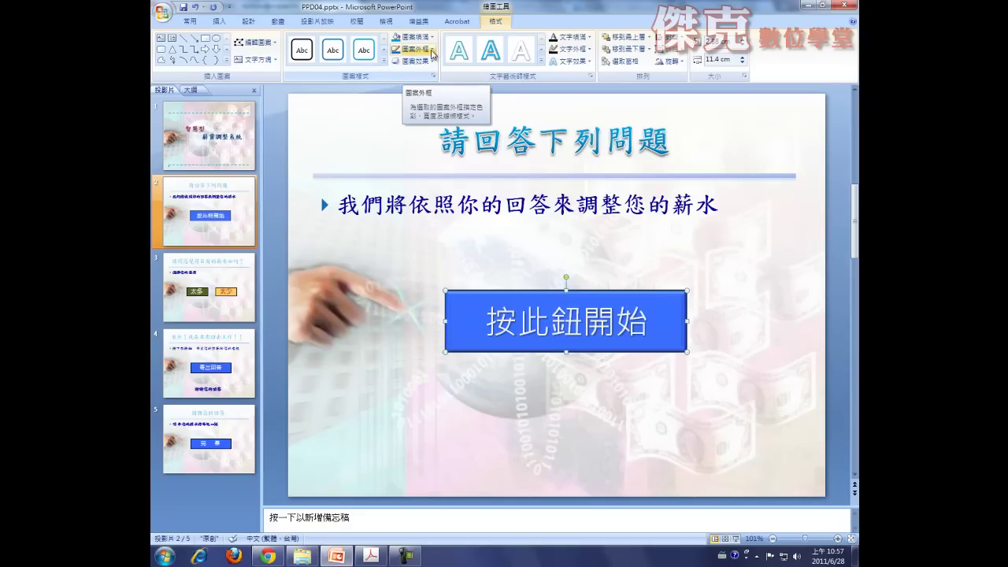
{"action": "left_click", "coordinate": [423, 48]}
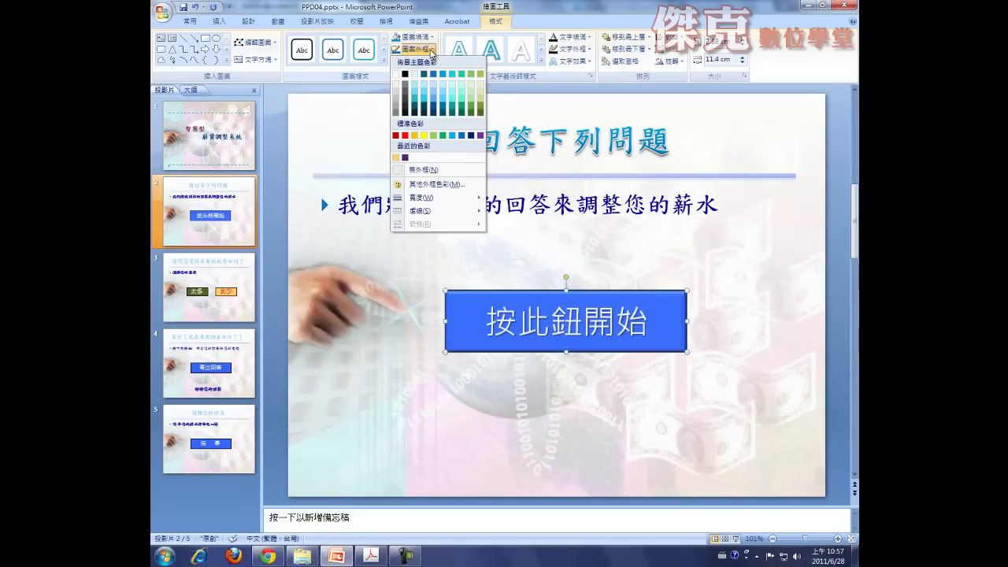
{"action": "left_click", "coordinate": [425, 170]}
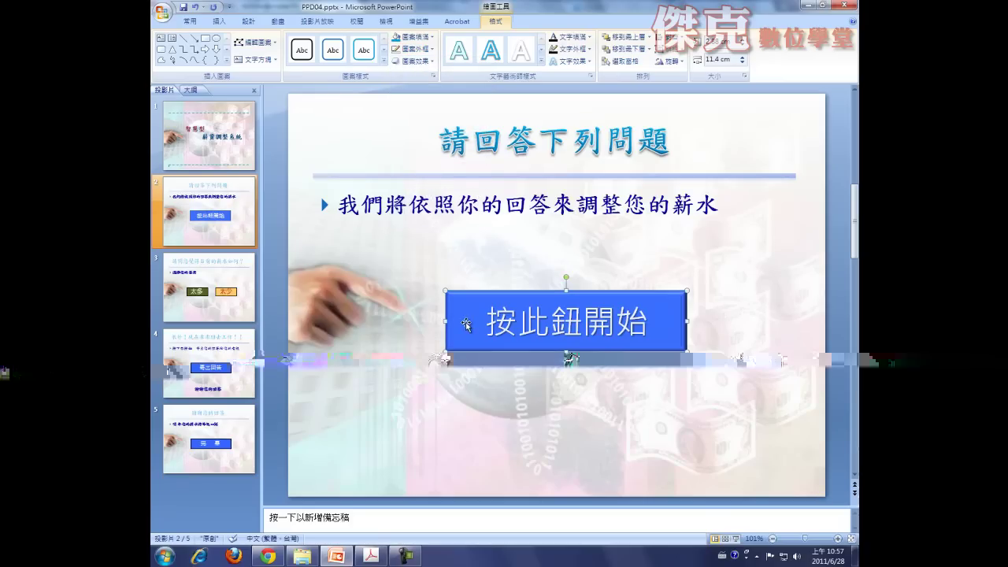
{"action": "left_click", "coordinate": [187, 23]}
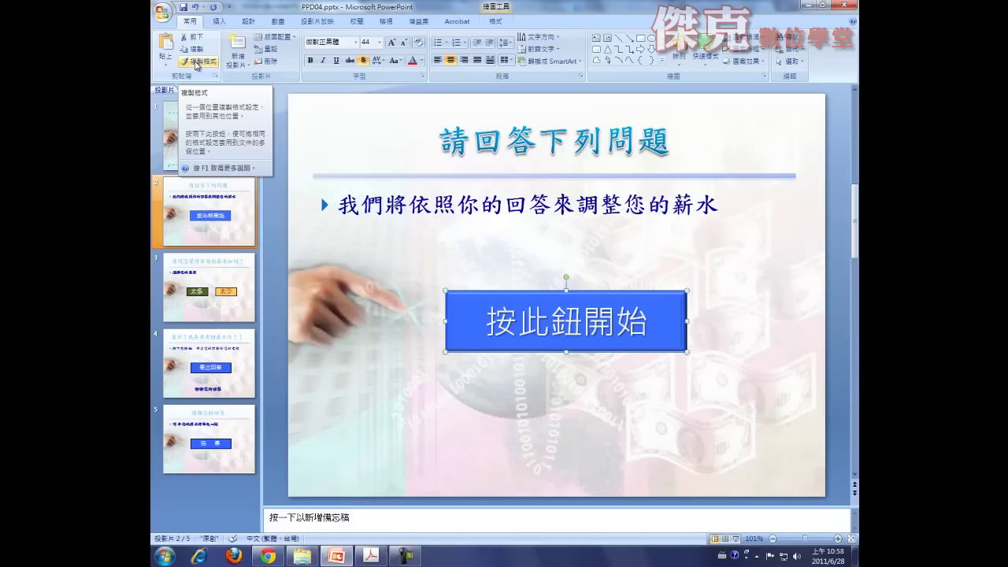
- Use Format Painter to copy the button style onto the buttons on slides 3, 4 and 5
{"action": "left_click", "coordinate": [197, 63]}
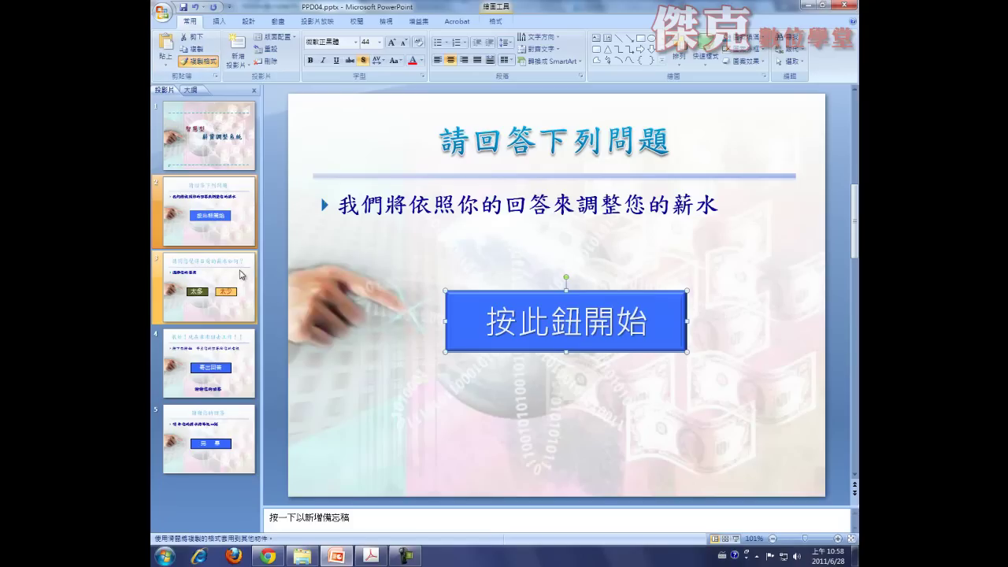
{"action": "left_click", "coordinate": [209, 287]}
{"action": "left_click", "coordinate": [472, 292]}
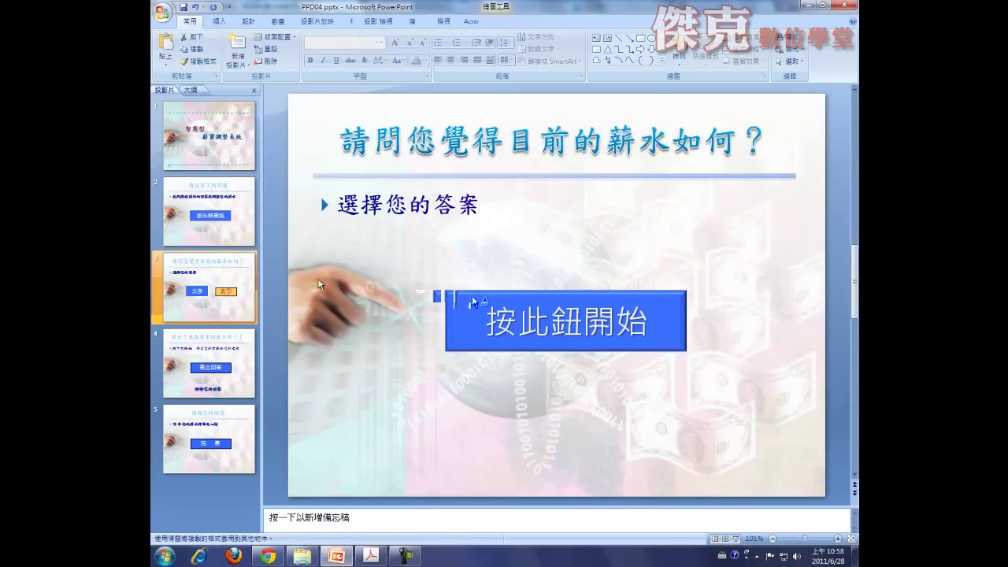
{"action": "left_click", "coordinate": [208, 364]}
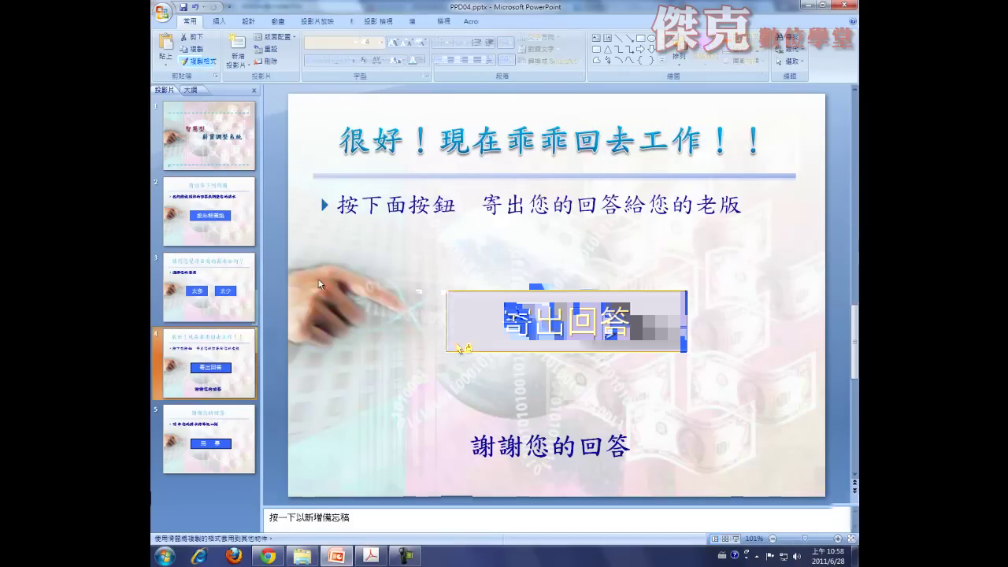
{"action": "left_click", "coordinate": [210, 447]}
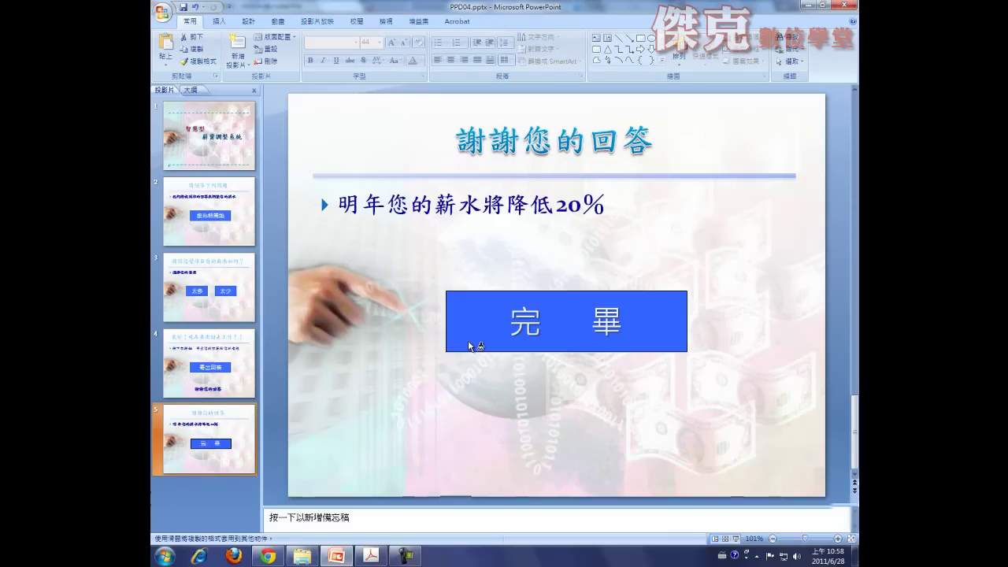
{"action": "left_click", "coordinate": [471, 345]}
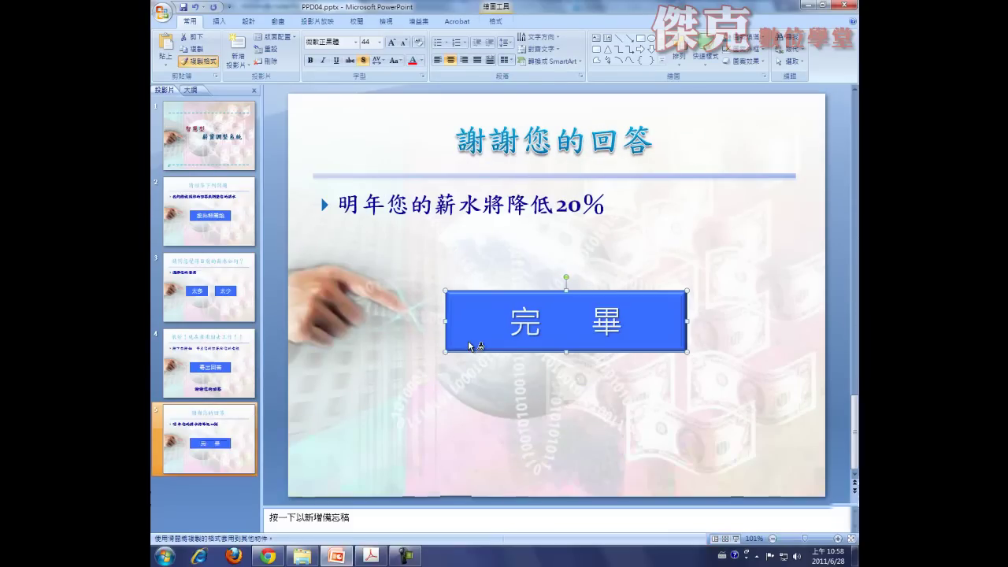
{"action": "left_click", "coordinate": [207, 62]}
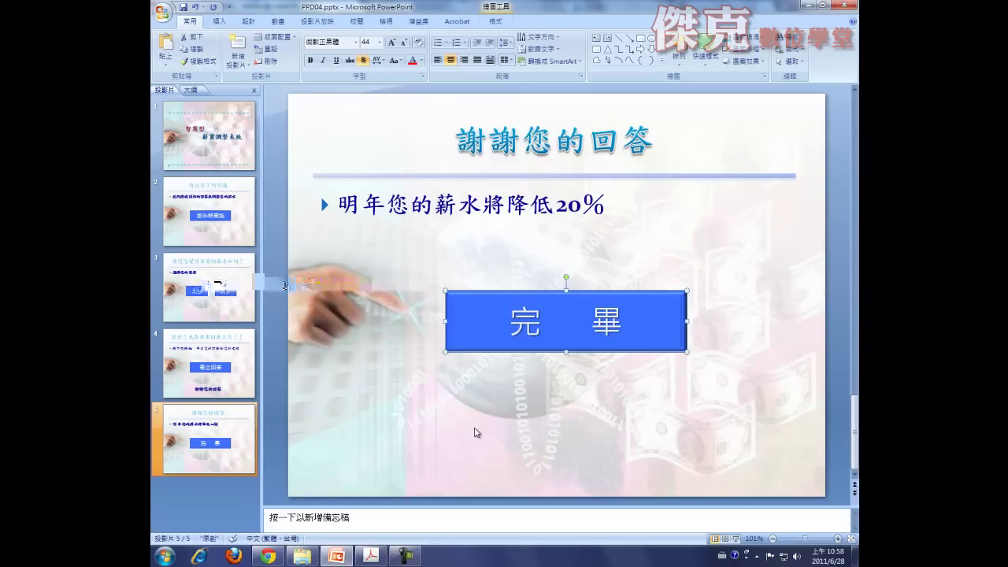
- Check the instructions, then on slide 1 choose Insert > Sound from File
{"action": "key", "text": "alt+Tab"}
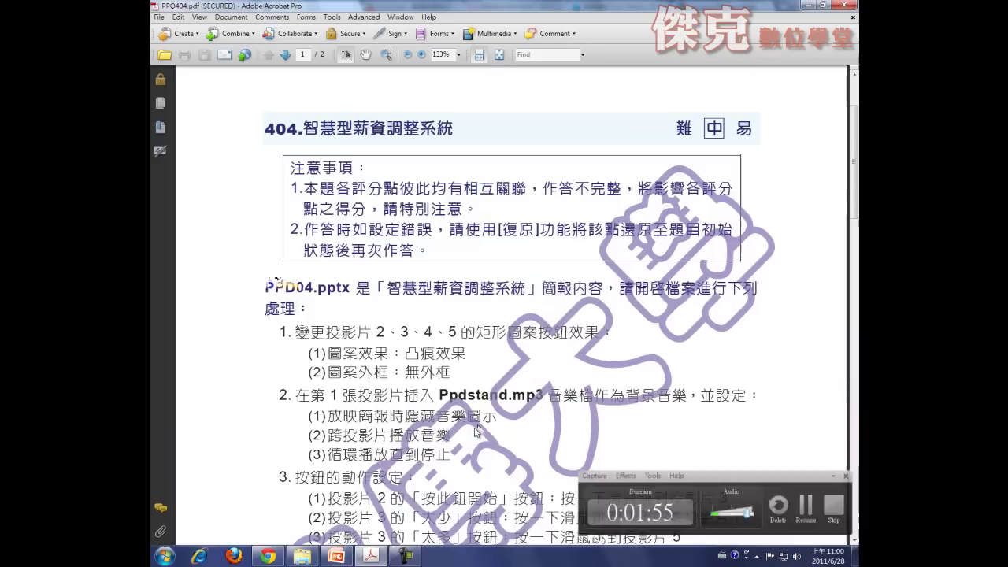
{"action": "left_click", "coordinate": [336, 556]}
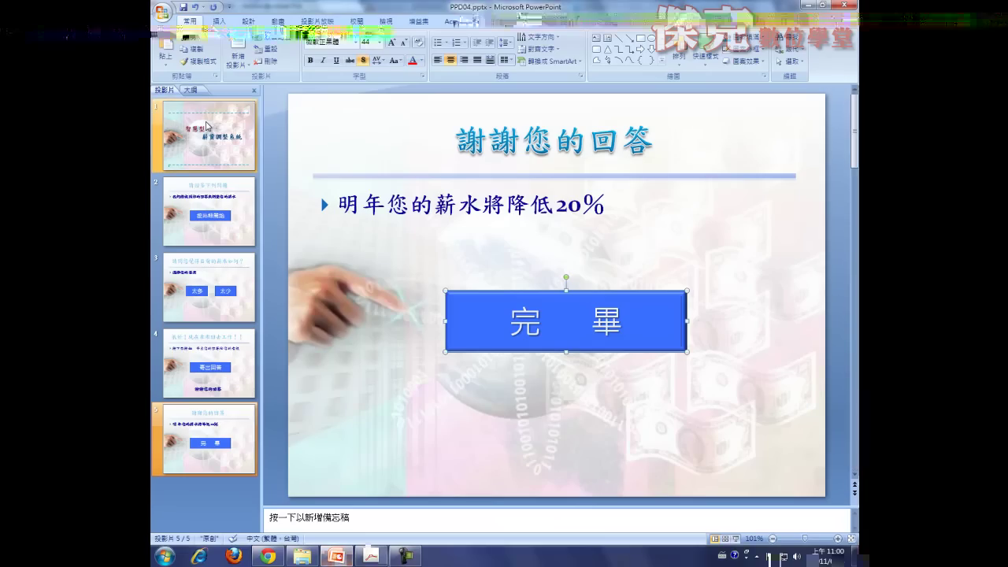
{"action": "left_click", "coordinate": [213, 126]}
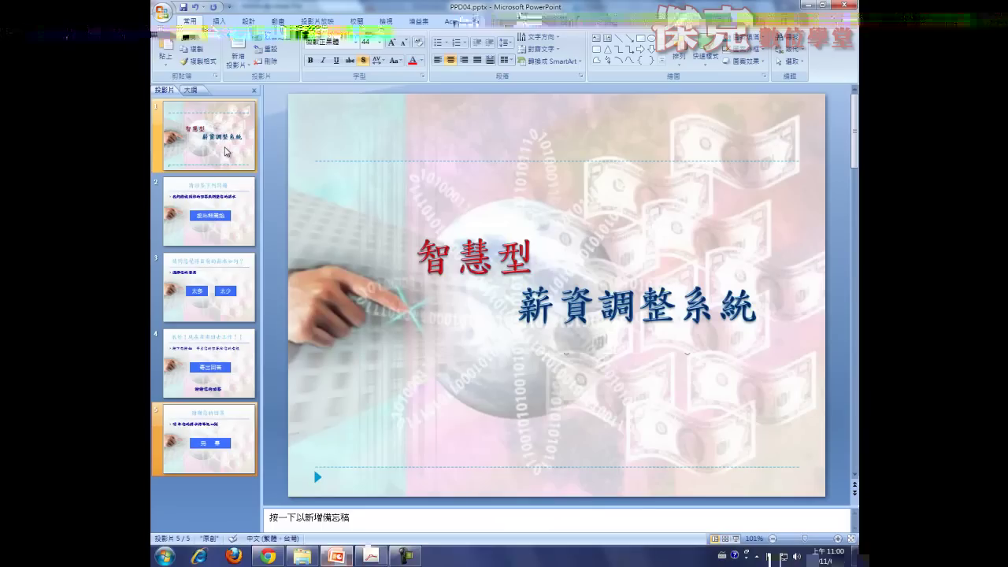
{"action": "left_click", "coordinate": [222, 25]}
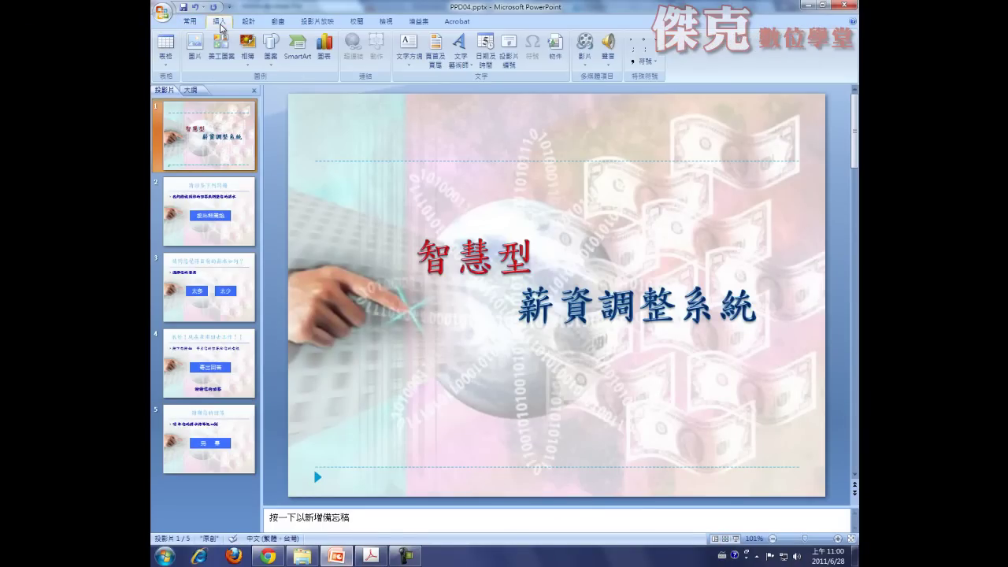
{"action": "left_click", "coordinate": [608, 65]}
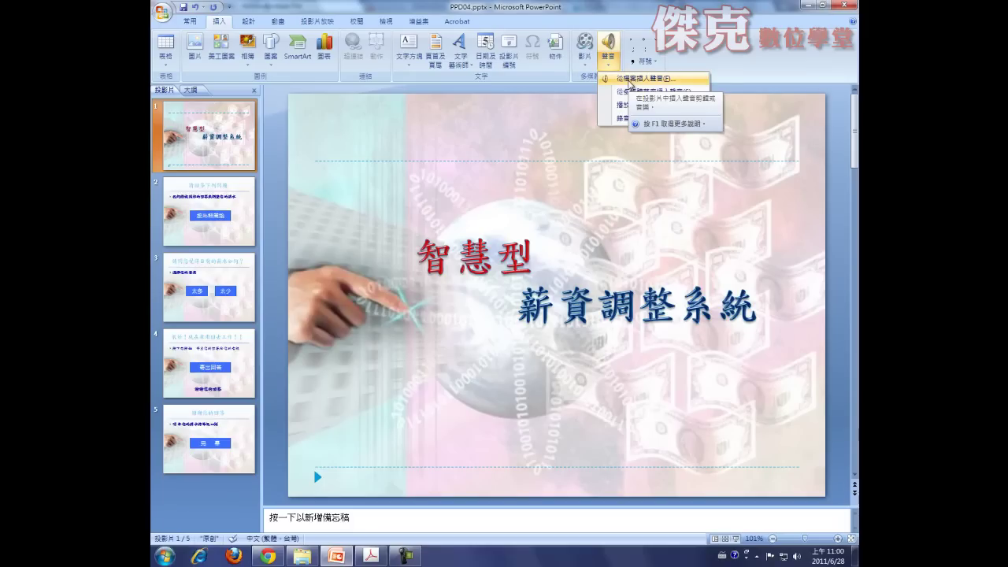
{"action": "left_click", "coordinate": [629, 82]}
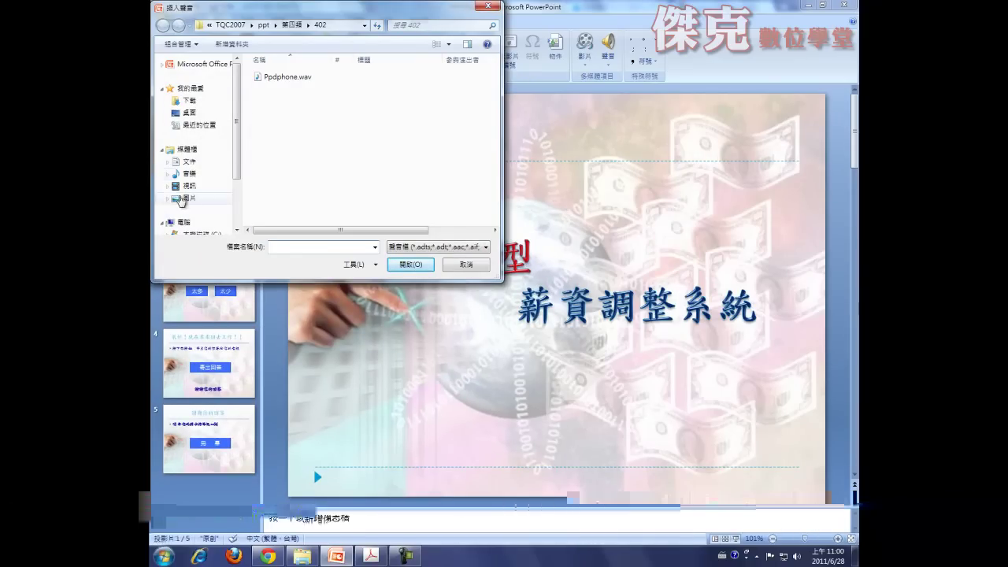
- Insert Ppdstand.mp3 from E: > TQC2007 > ppt > 第四題 > 404 onto slide 1
{"action": "scroll", "coordinate": [166, 189], "scroll_direction": "down", "scroll_amount": 2}
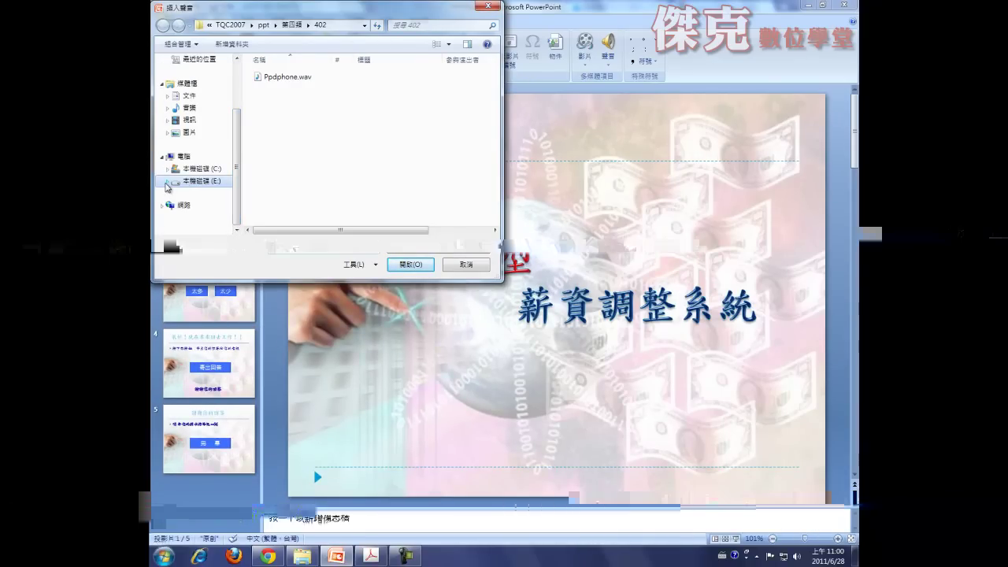
{"action": "left_click", "coordinate": [165, 183]}
{"action": "scroll", "coordinate": [178, 207], "scroll_direction": "down", "scroll_amount": 2}
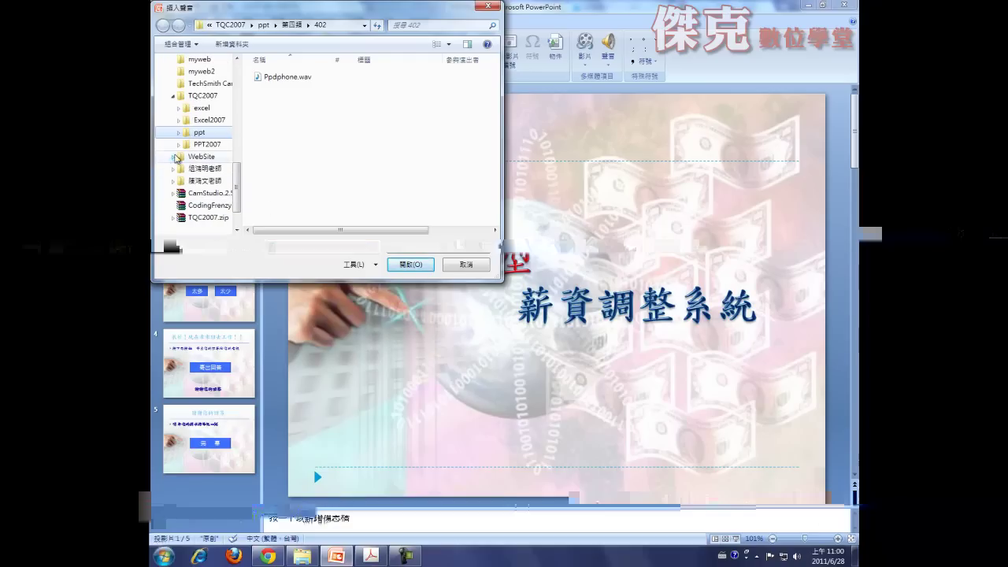
{"action": "left_click", "coordinate": [179, 133]}
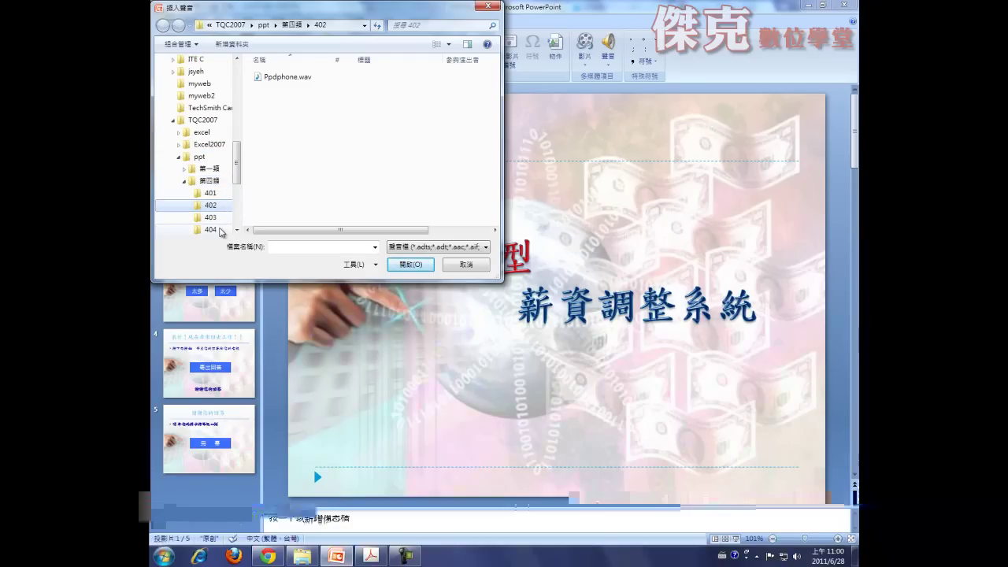
{"action": "left_click", "coordinate": [214, 229]}
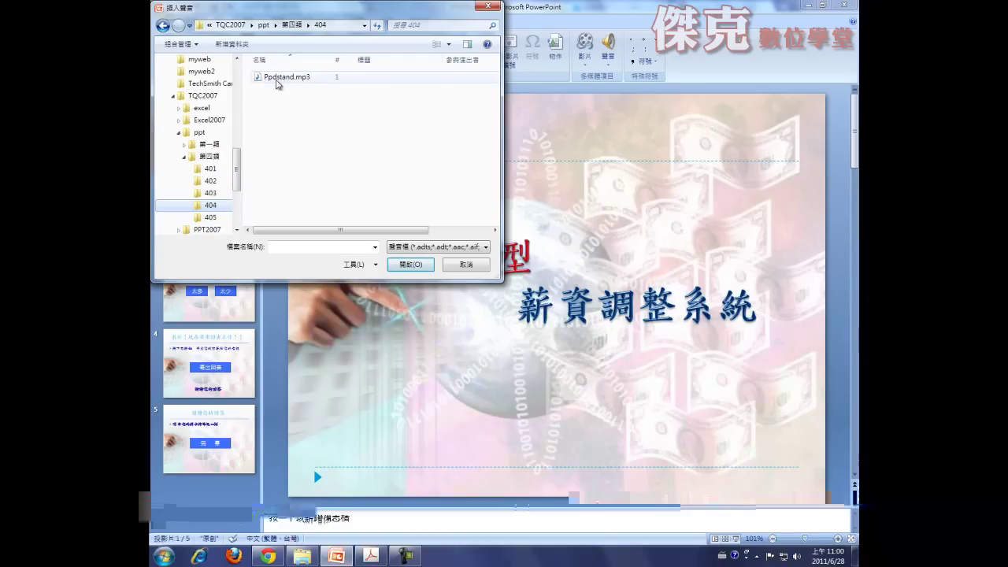
{"action": "left_click", "coordinate": [276, 79]}
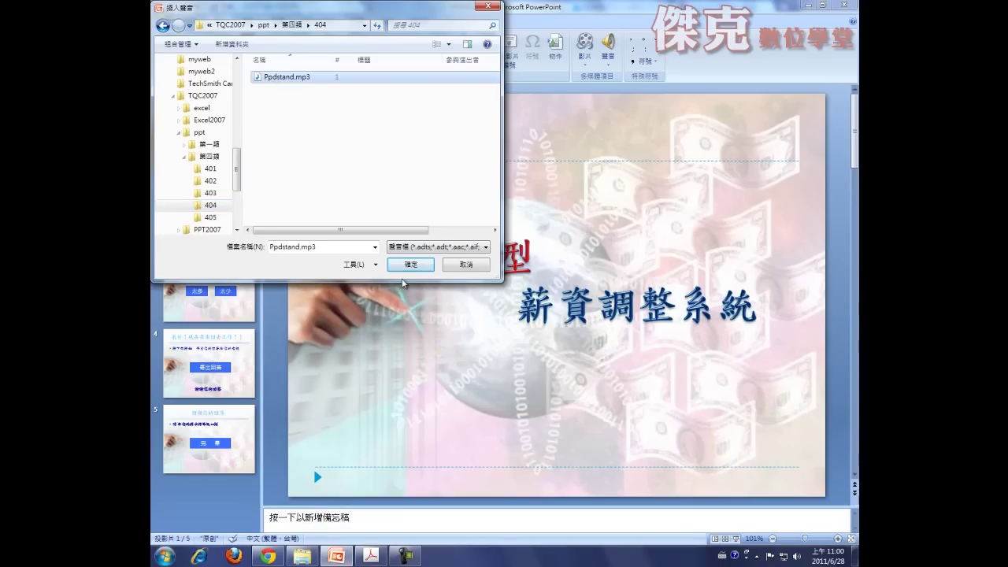
{"action": "left_click", "coordinate": [408, 265]}
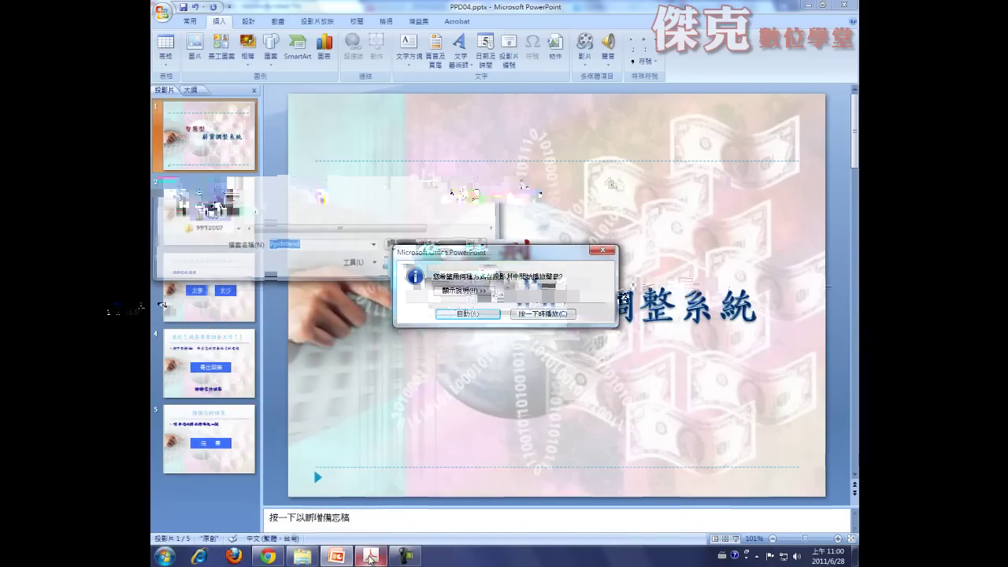
- After checking the PDF, set Ppdstand.mp3 to start playing automatically (自動)
{"action": "mouse_move", "coordinate": [371, 561]}
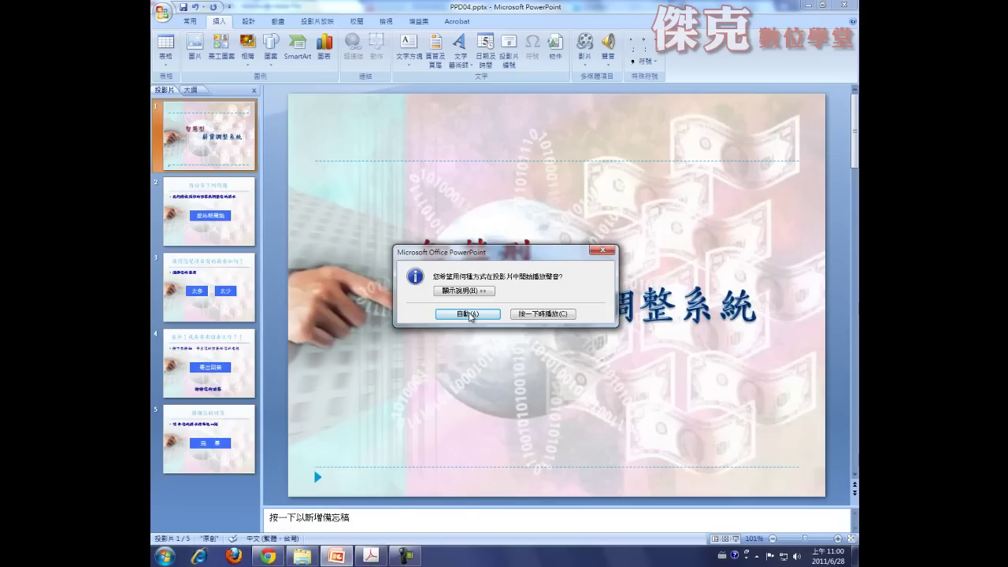
{"action": "left_click", "coordinate": [371, 556]}
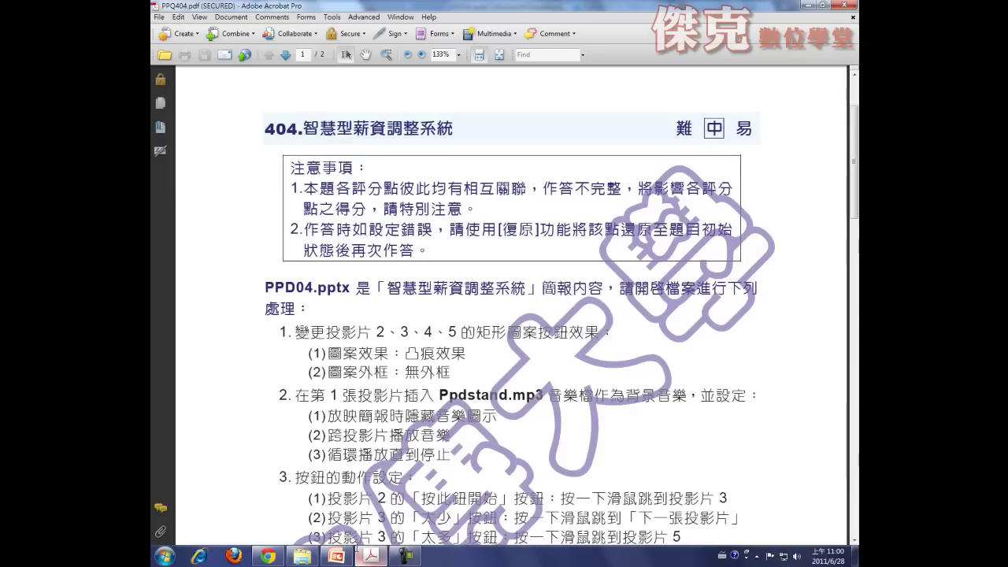
{"action": "scroll", "coordinate": [328, 380], "scroll_direction": "down", "scroll_amount": 1}
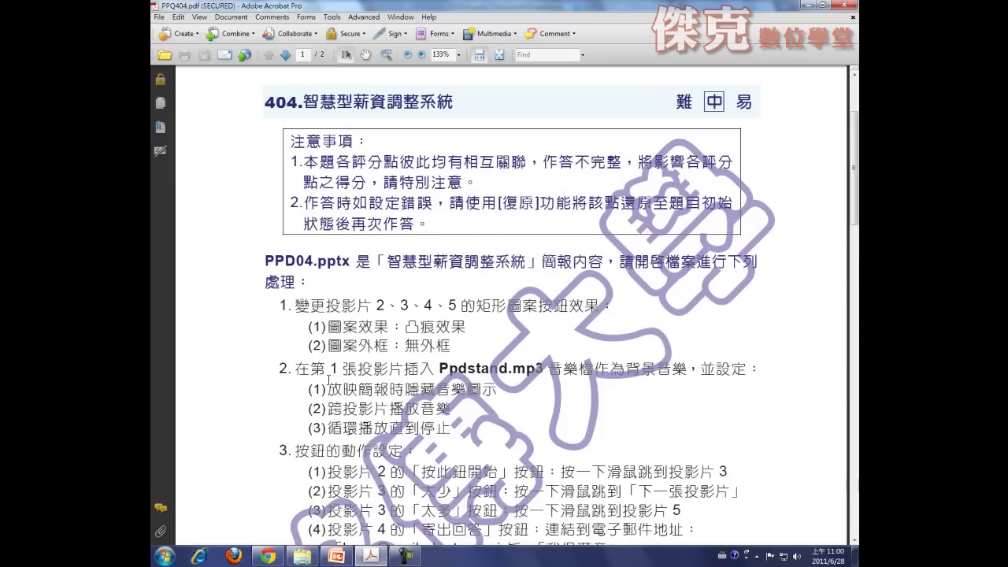
{"action": "left_click", "coordinate": [336, 557]}
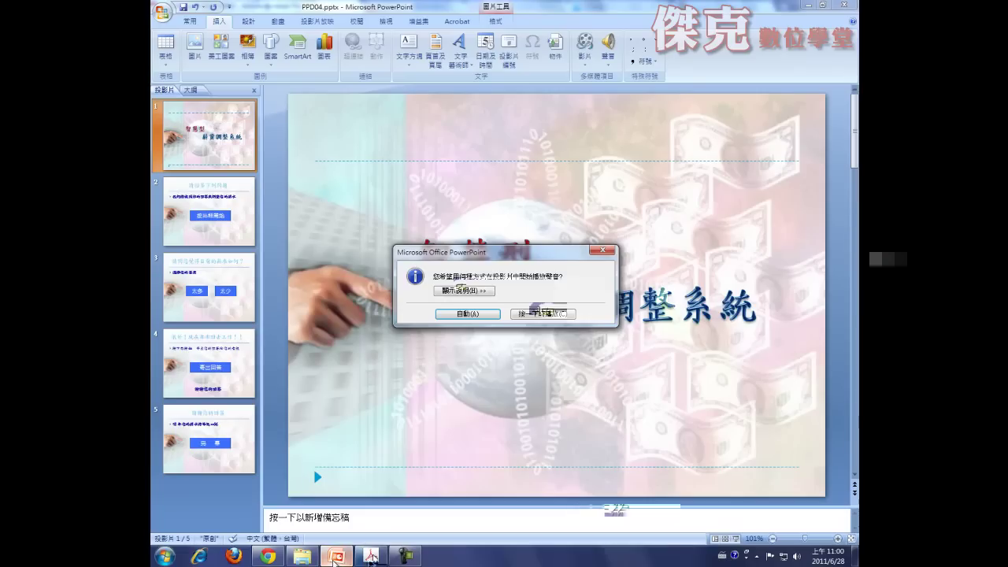
{"action": "left_click", "coordinate": [466, 313]}
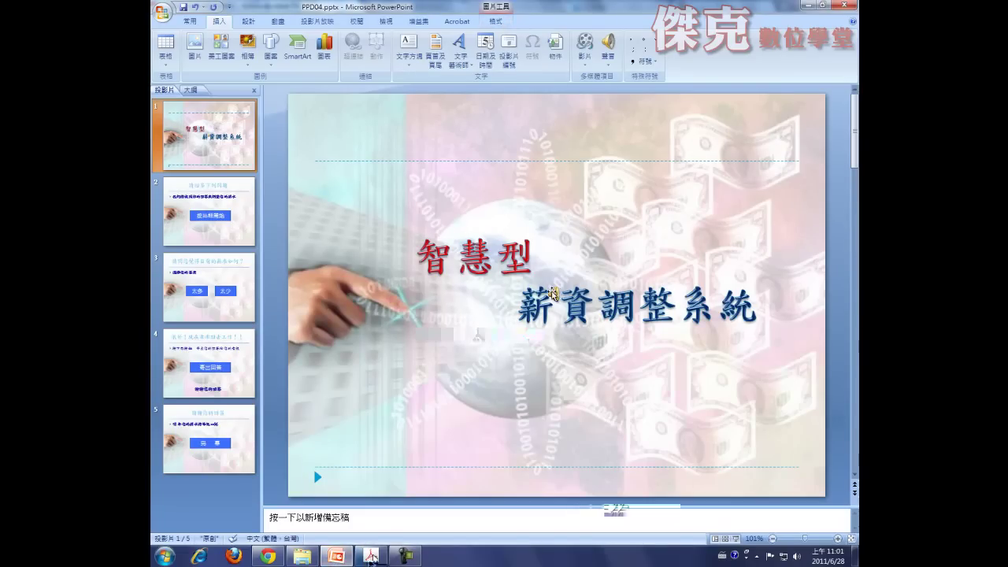
- Set the sound icon to 放映時隱藏 and 循環播放直到停止 in its 選項 settings
{"action": "left_click", "coordinate": [554, 294]}
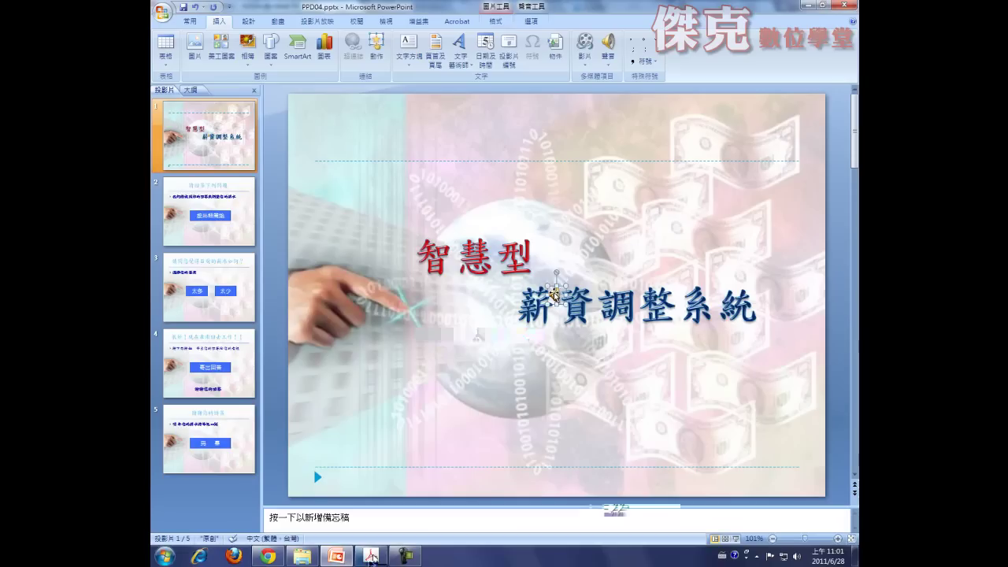
{"action": "left_click", "coordinate": [531, 22]}
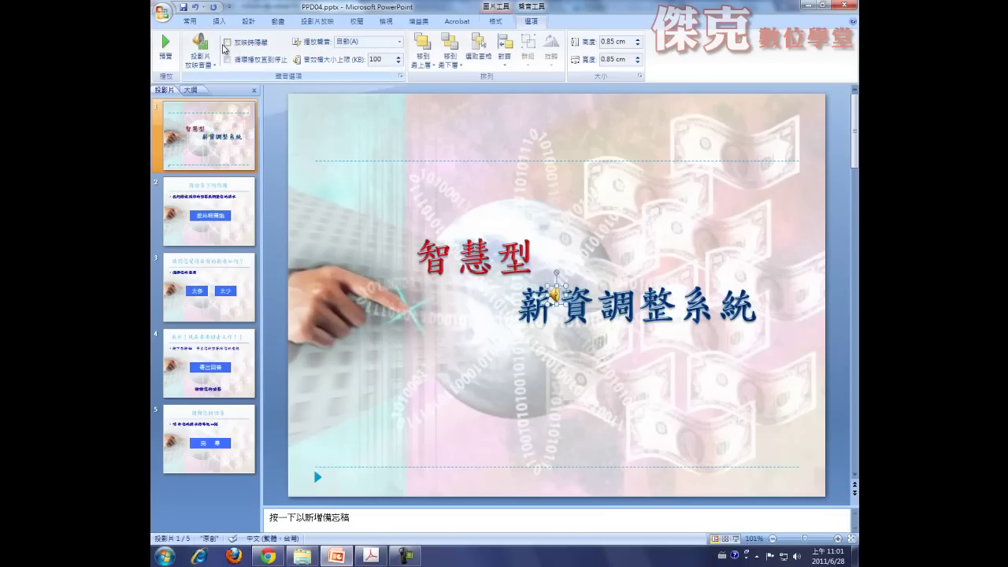
{"action": "left_click", "coordinate": [226, 41]}
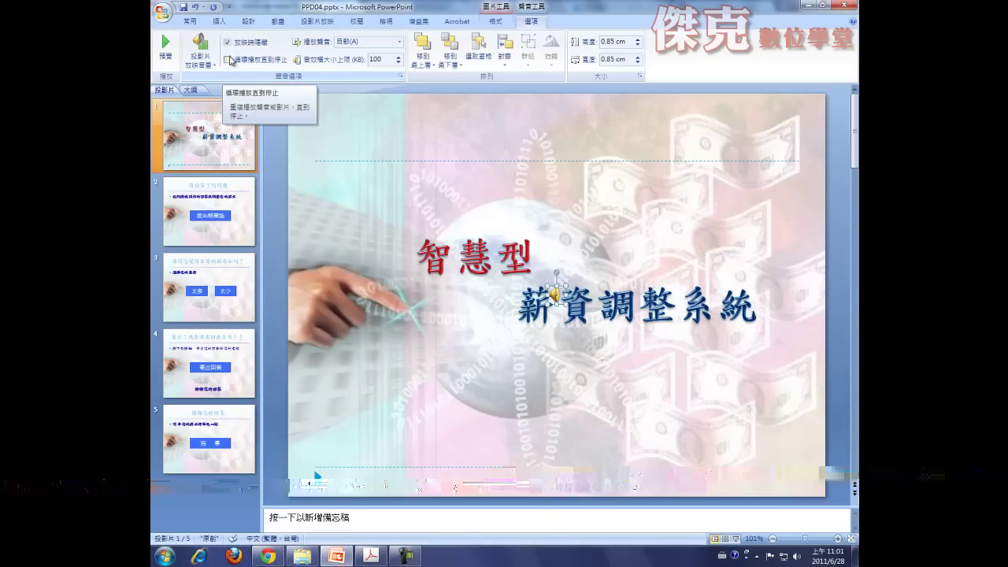
{"action": "left_click", "coordinate": [229, 62]}
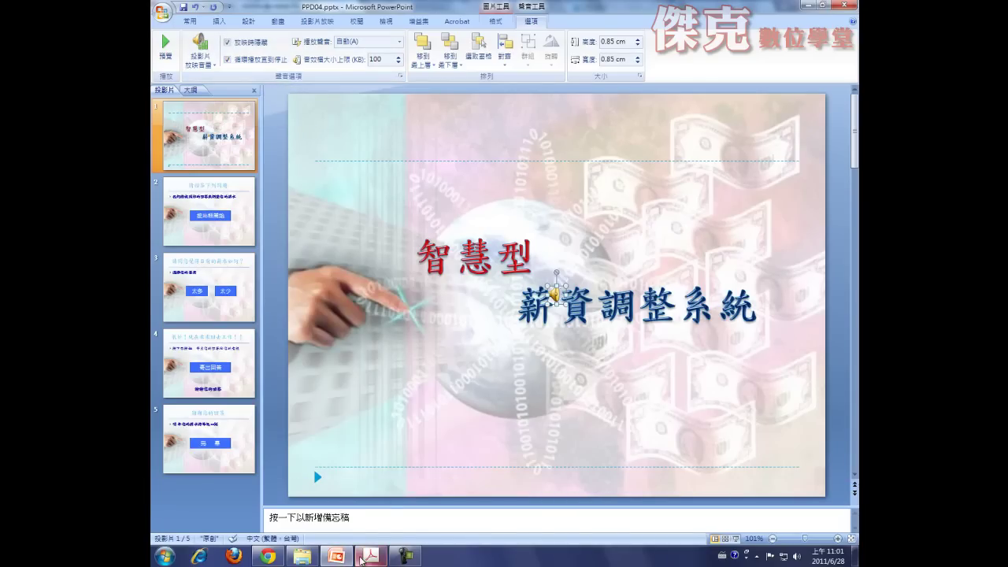
{"action": "left_click", "coordinate": [370, 557]}
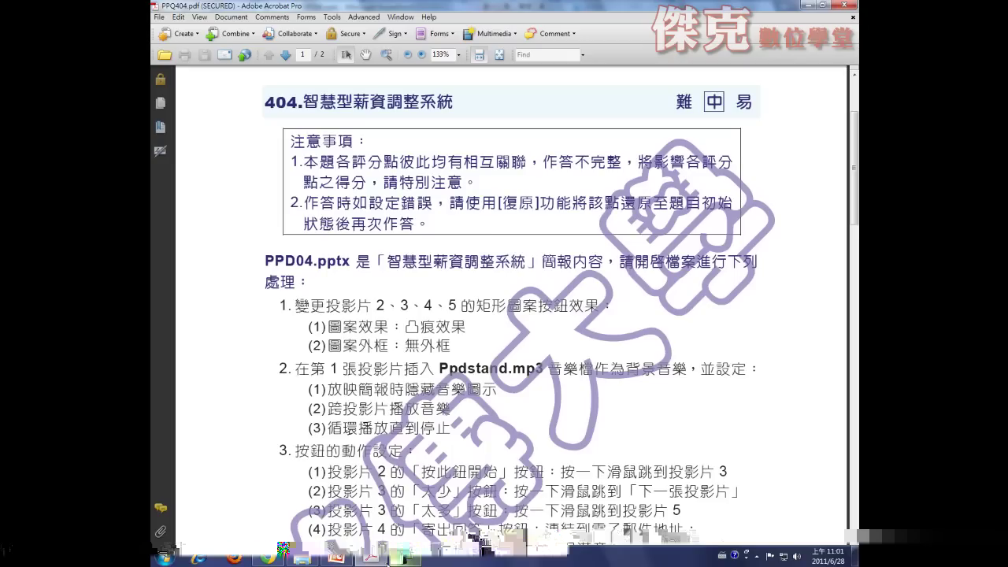
{"action": "left_click", "coordinate": [337, 557]}
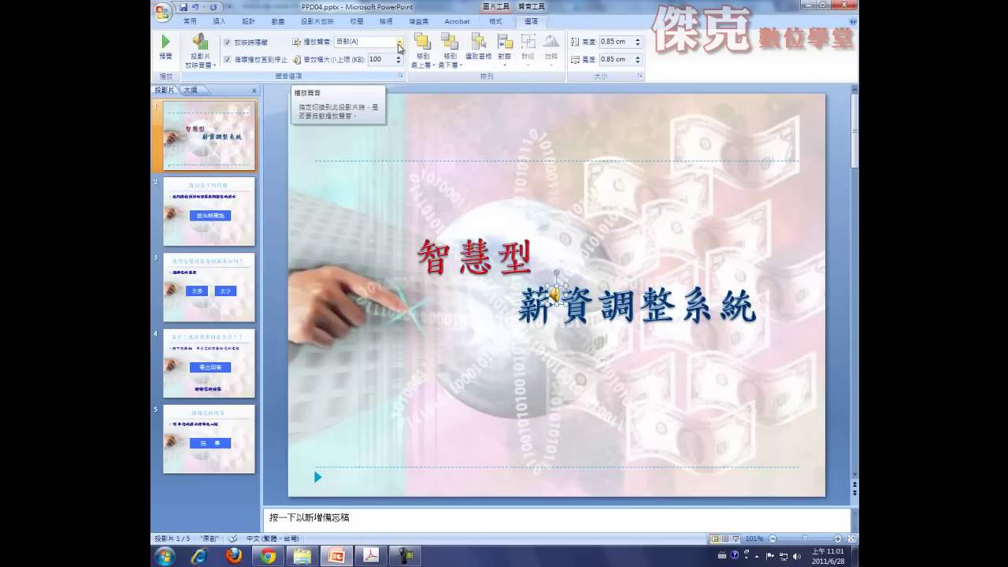
{"action": "left_click", "coordinate": [400, 42]}
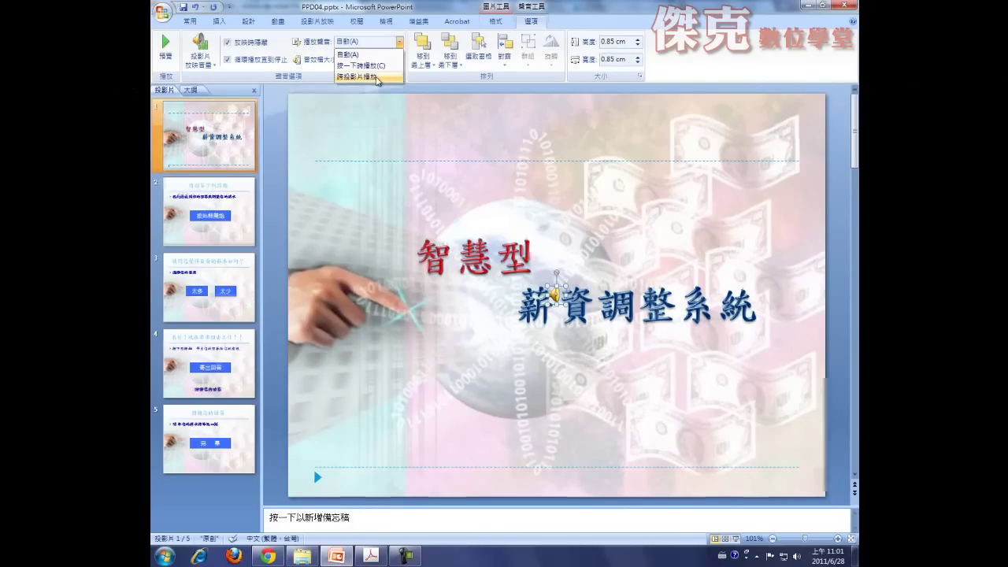
- Choose 跨投影片播放 so the music plays across all slides
{"action": "left_click", "coordinate": [369, 77]}
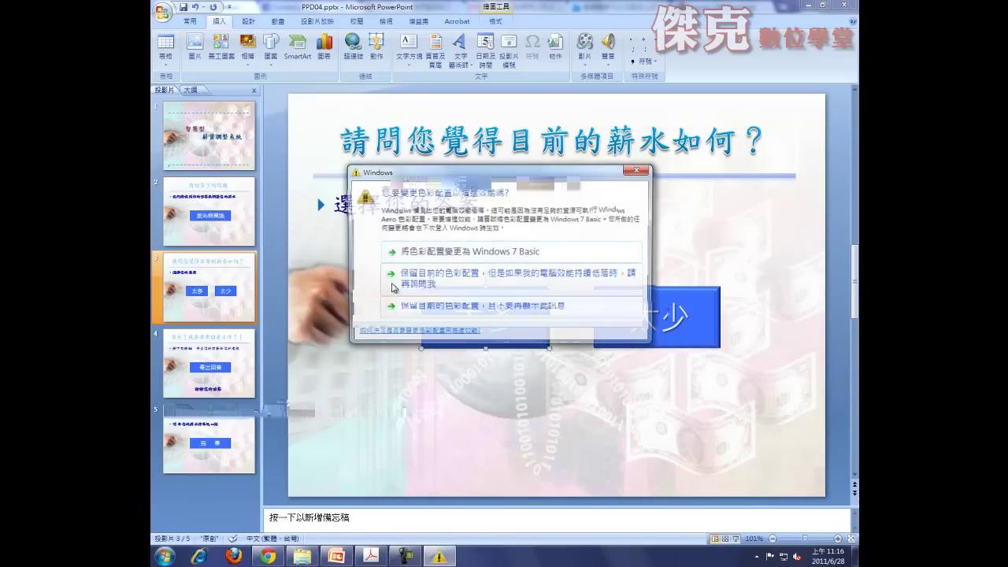
- Dismiss the colour-scheme warning, then bring up the PPQ404.pdf instructions
{"action": "left_click", "coordinate": [432, 313]}
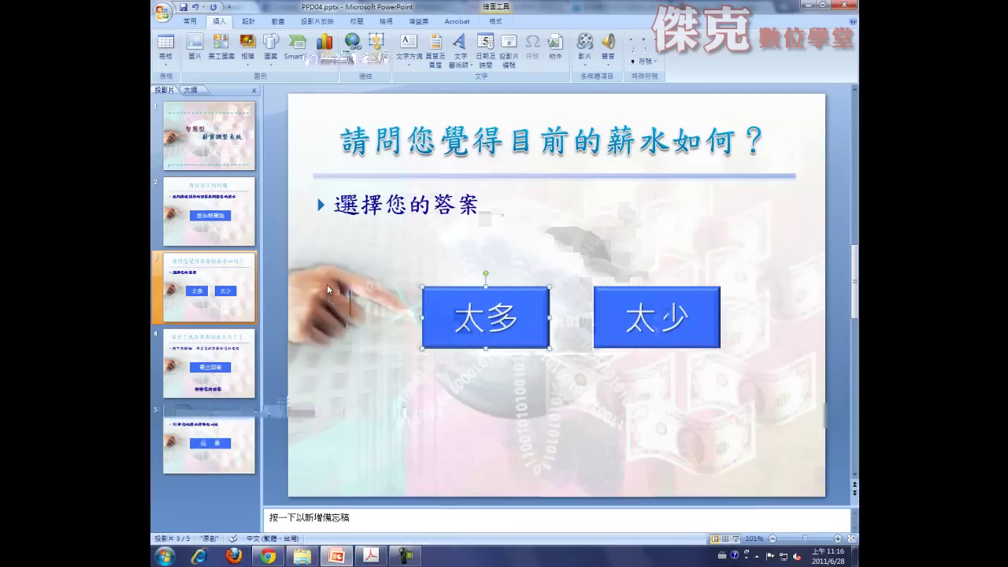
{"action": "left_click", "coordinate": [370, 556]}
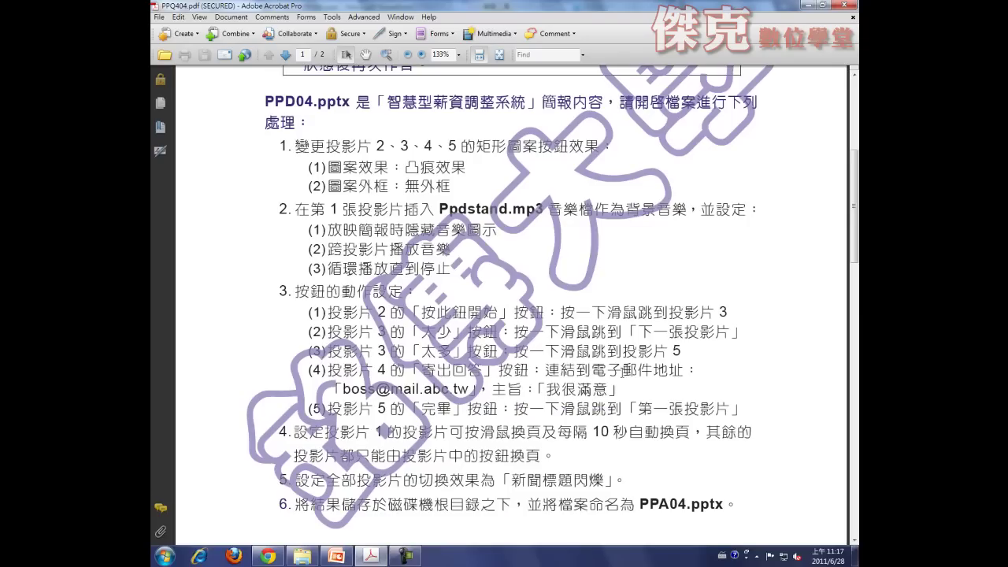
- Switch back to PPD04.pptx in PowerPoint, showing slide 3 with its 太多 and 太少 buttons
{"action": "left_click", "coordinate": [336, 556]}
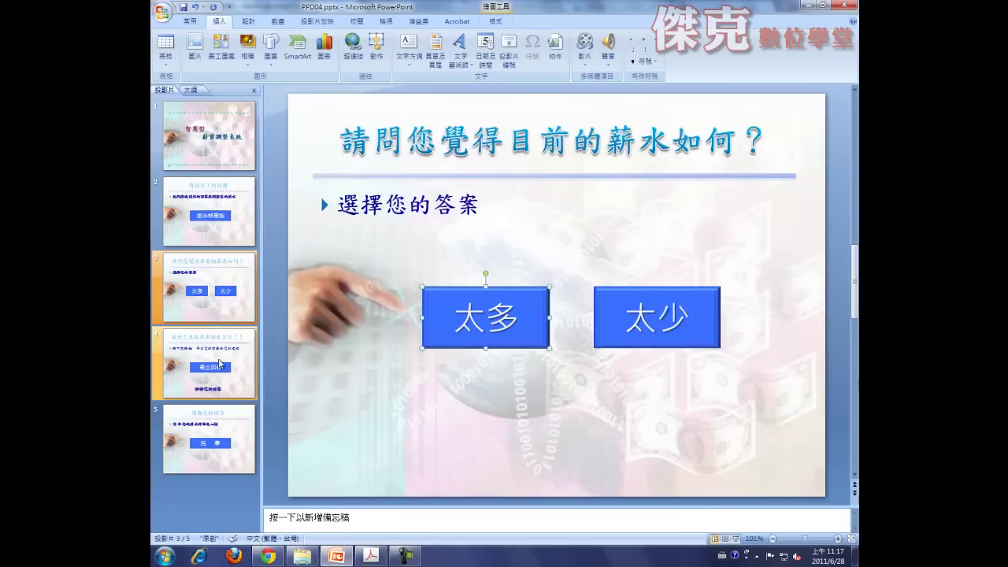
- On slide 4, select the 寄出回答 button and view its action settings without changing them
{"action": "left_click", "coordinate": [226, 358]}
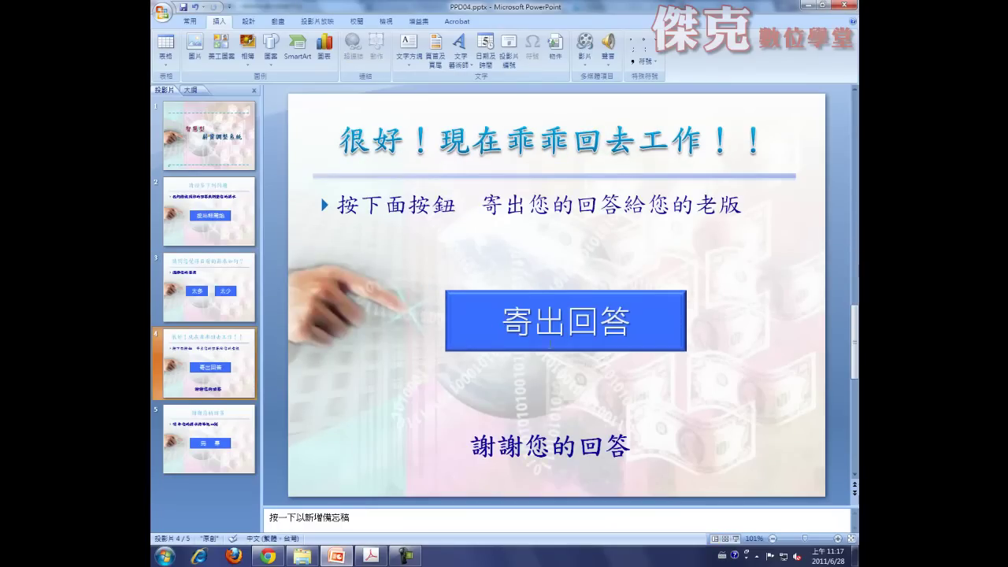
{"action": "left_click", "coordinate": [534, 296]}
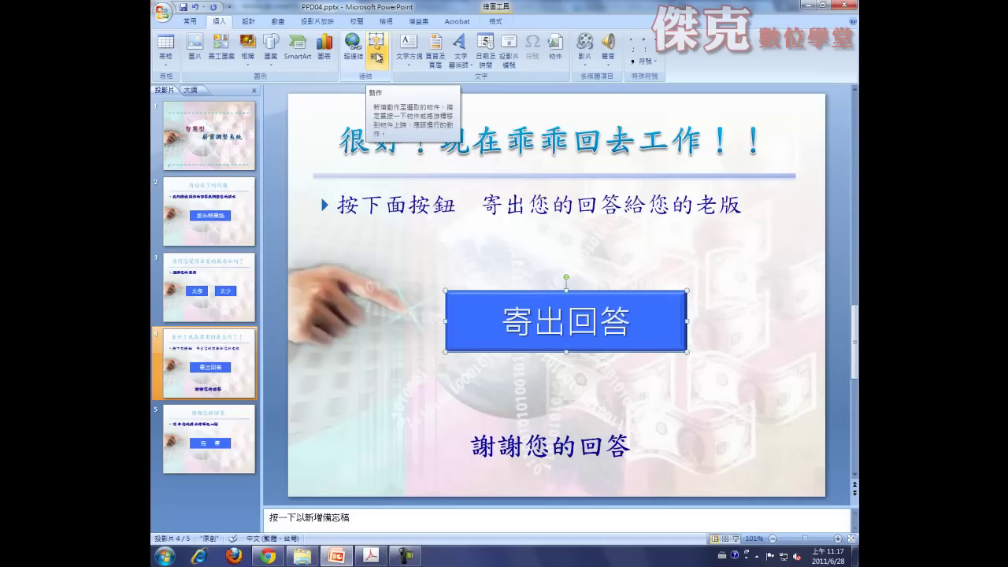
{"action": "left_click", "coordinate": [378, 56]}
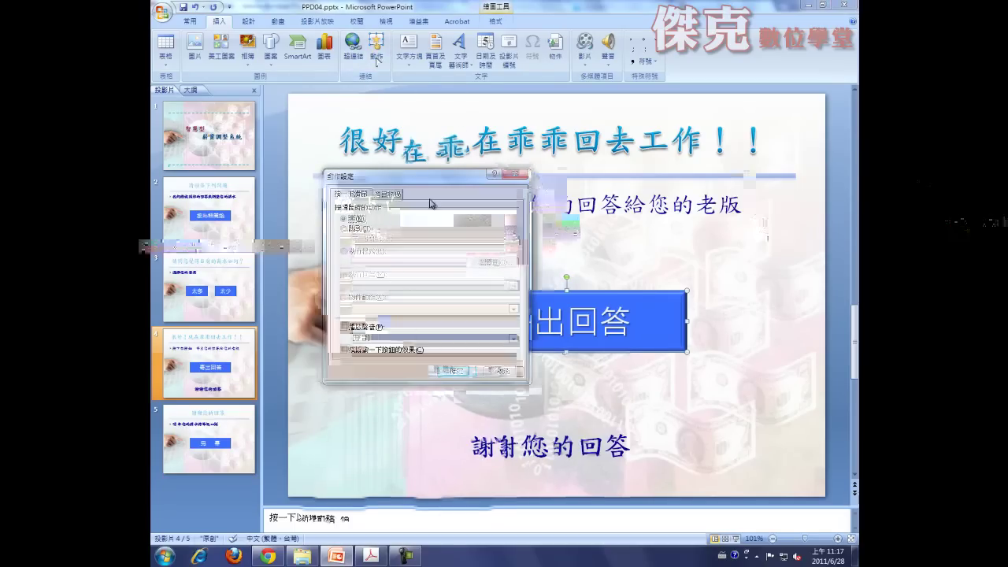
{"action": "left_click", "coordinate": [518, 174]}
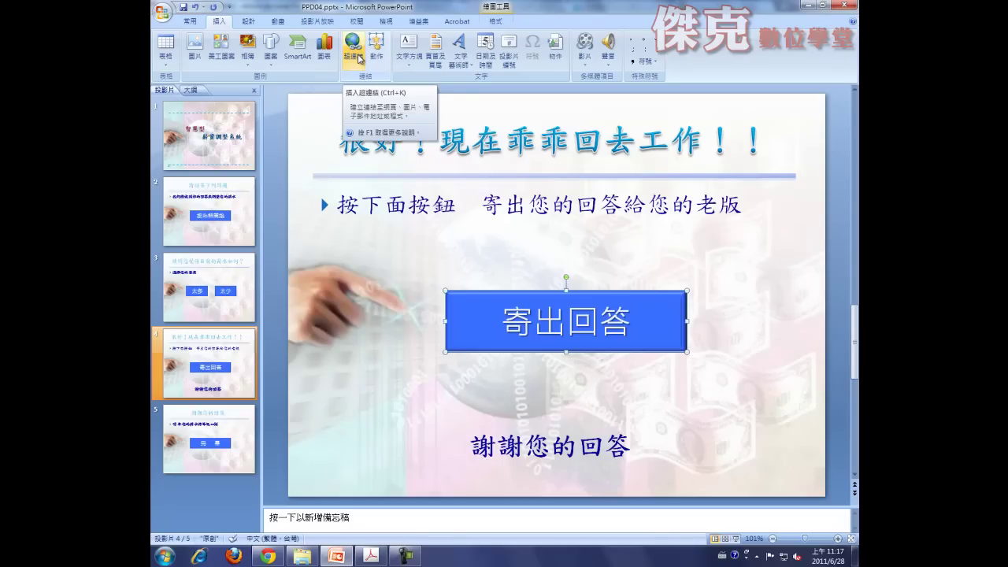
- Start an e-mail address hyperlink for the button, then check the PDF for the required details
{"action": "left_click", "coordinate": [352, 52]}
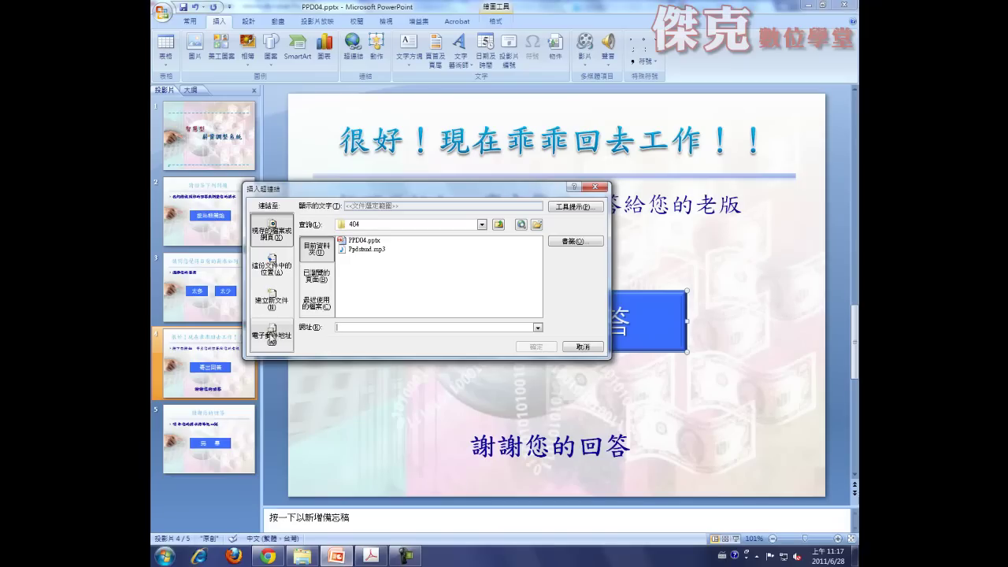
{"action": "left_click", "coordinate": [273, 339]}
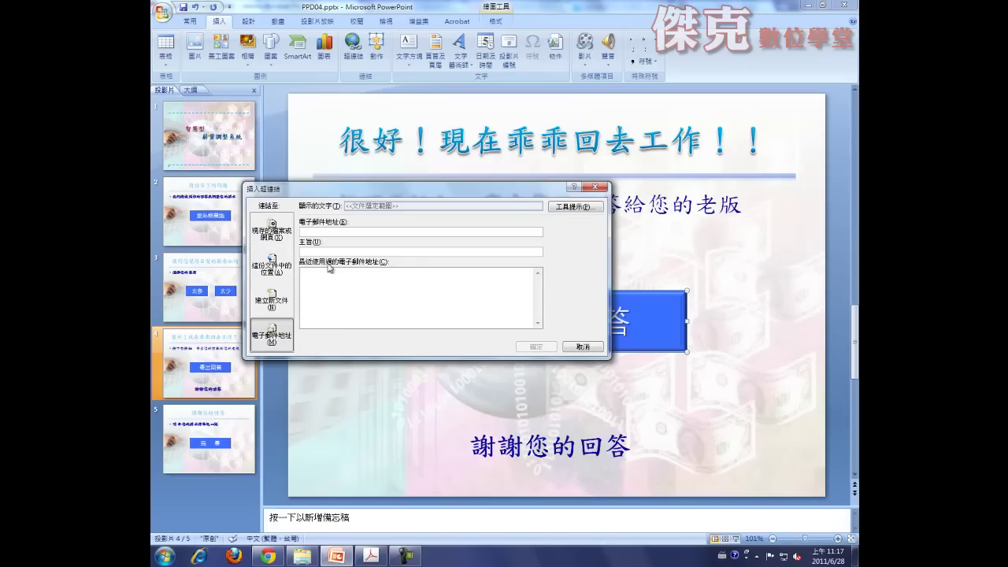
{"action": "left_click", "coordinate": [368, 557]}
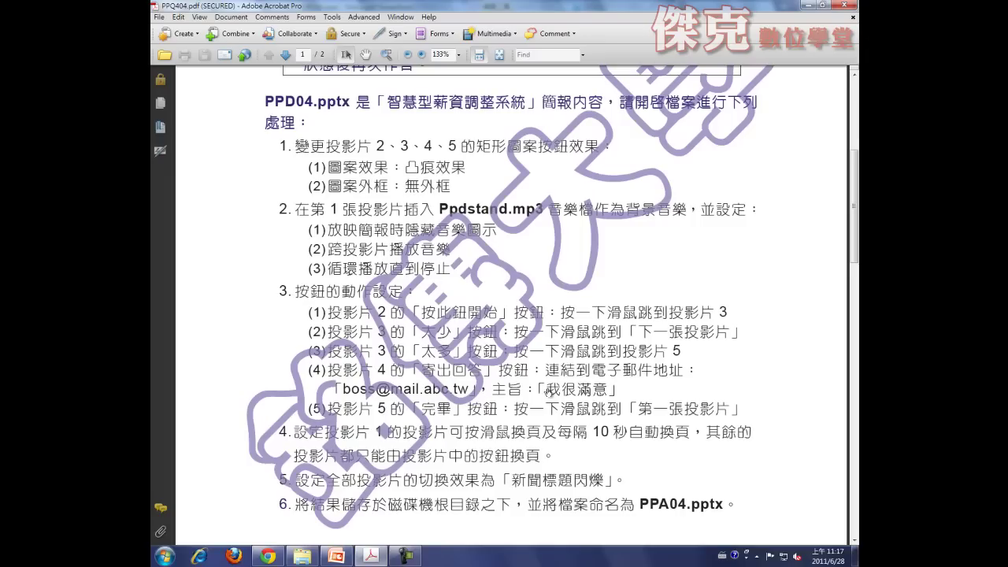
- Link the 寄出回答 button to the boss's e-mail address with subject 我很滿意 and confirm
{"action": "left_click", "coordinate": [366, 562]}
{"action": "left_click", "coordinate": [337, 557]}
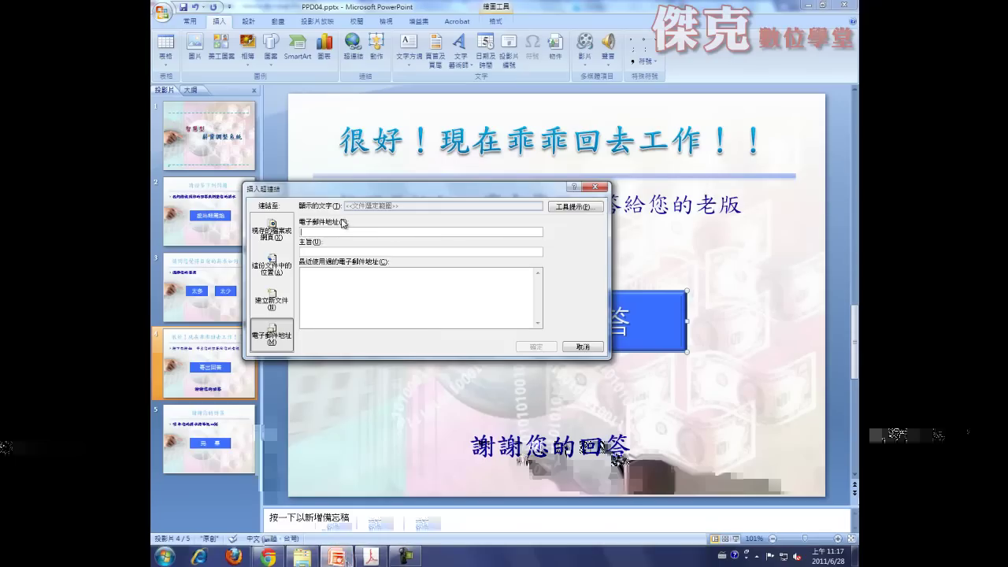
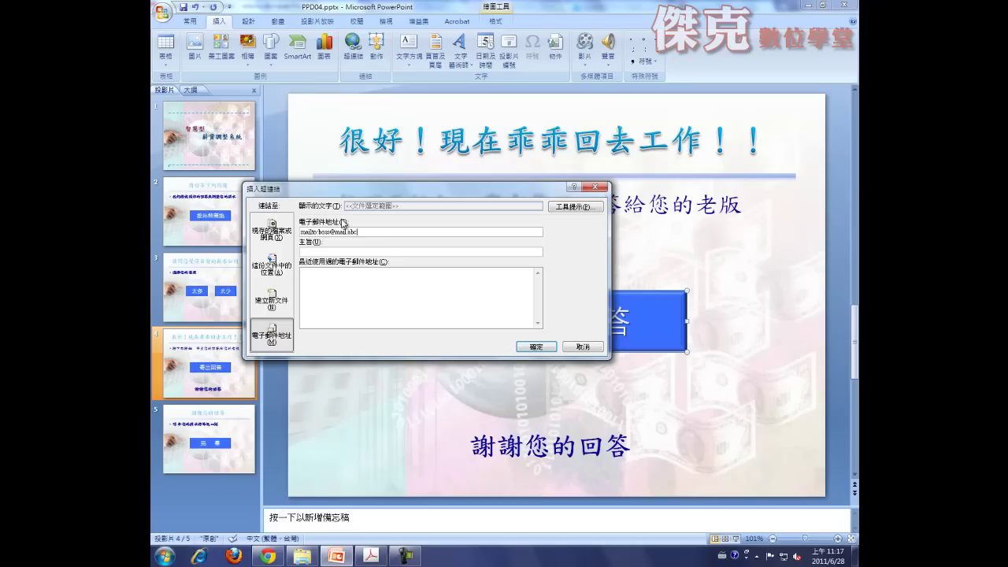
{"action": "left_click", "coordinate": [344, 252]}
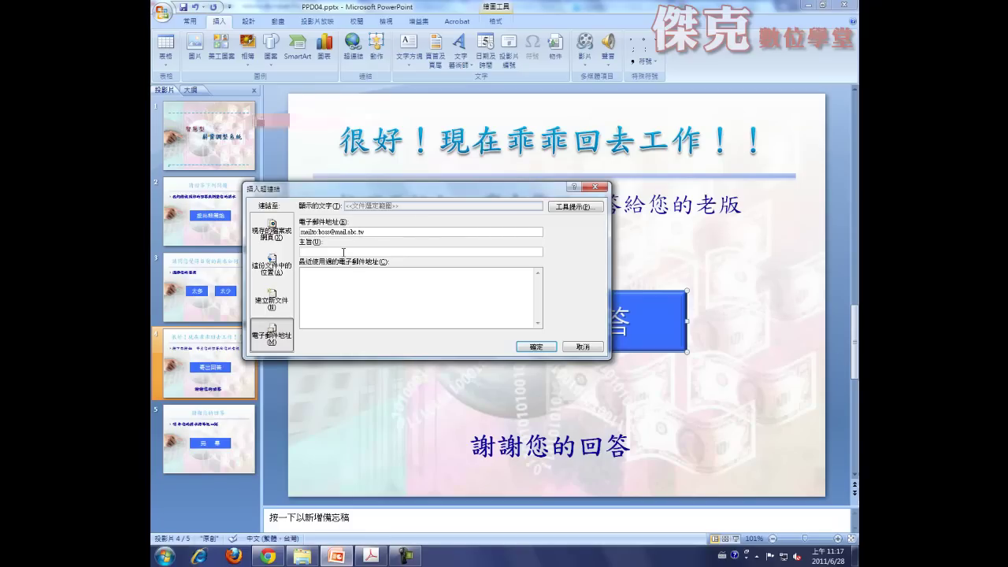
{"action": "type", "text": "我將為"}
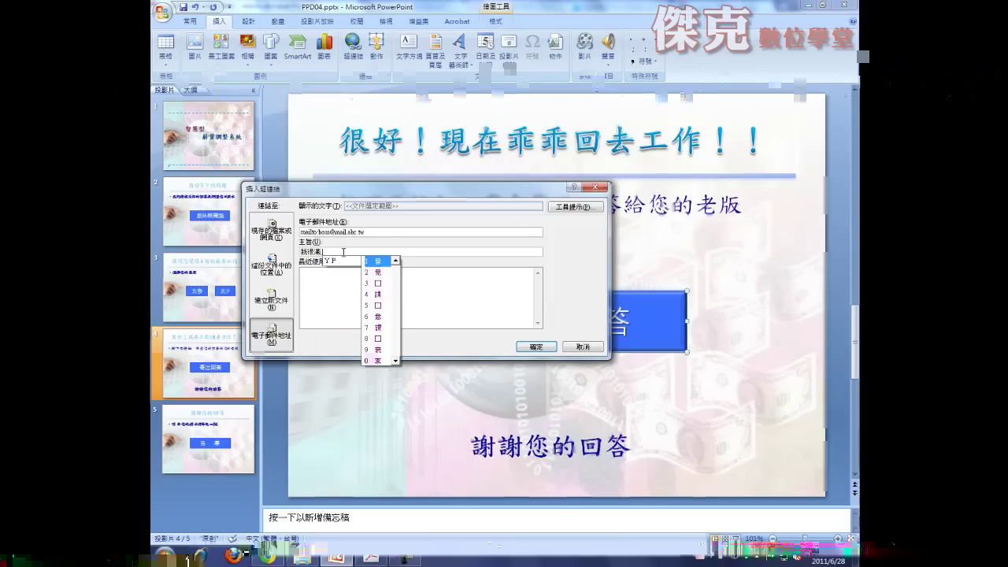
{"action": "type", "text": "意"}
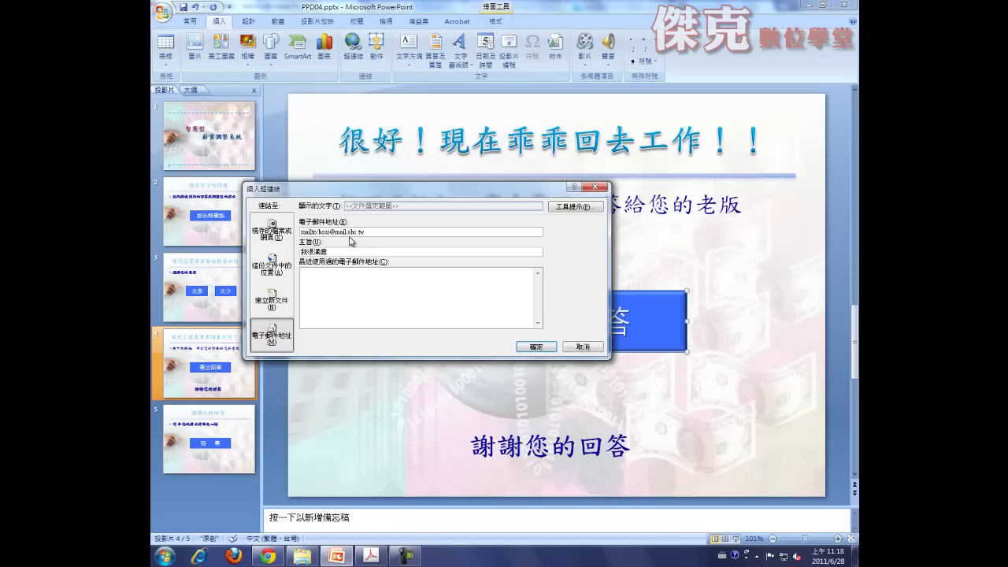
{"action": "left_click", "coordinate": [538, 349]}
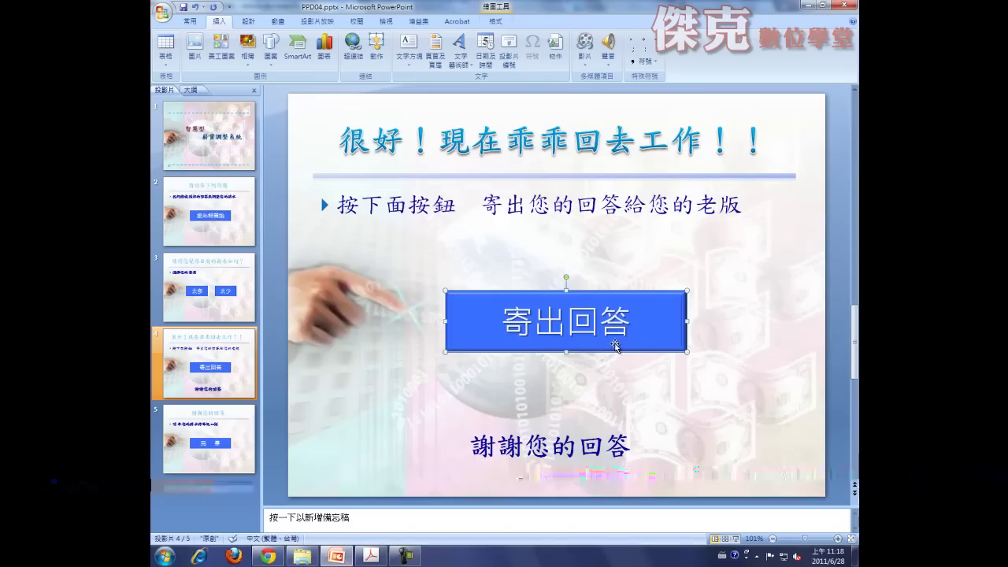
- Recheck the next task in PPQ404.pdf, then bring PPD04.pptx back to the front
{"action": "left_click", "coordinate": [370, 556]}
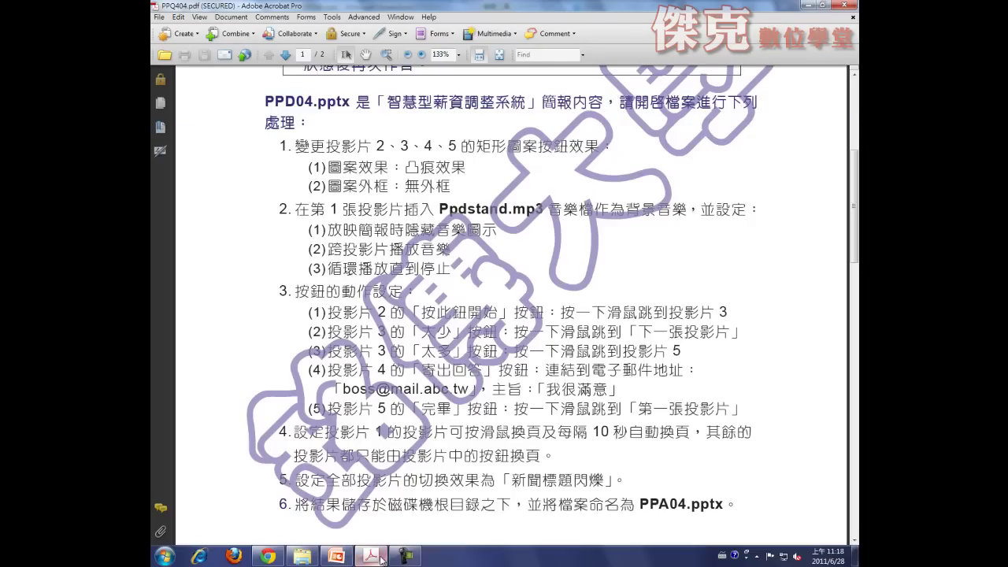
{"action": "left_click", "coordinate": [333, 557]}
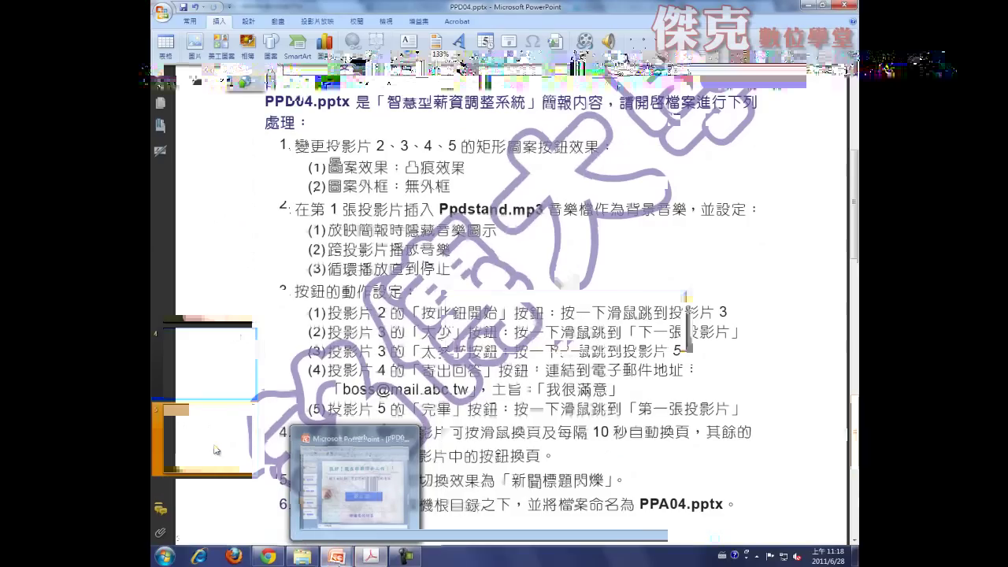
{"action": "left_click", "coordinate": [315, 481]}
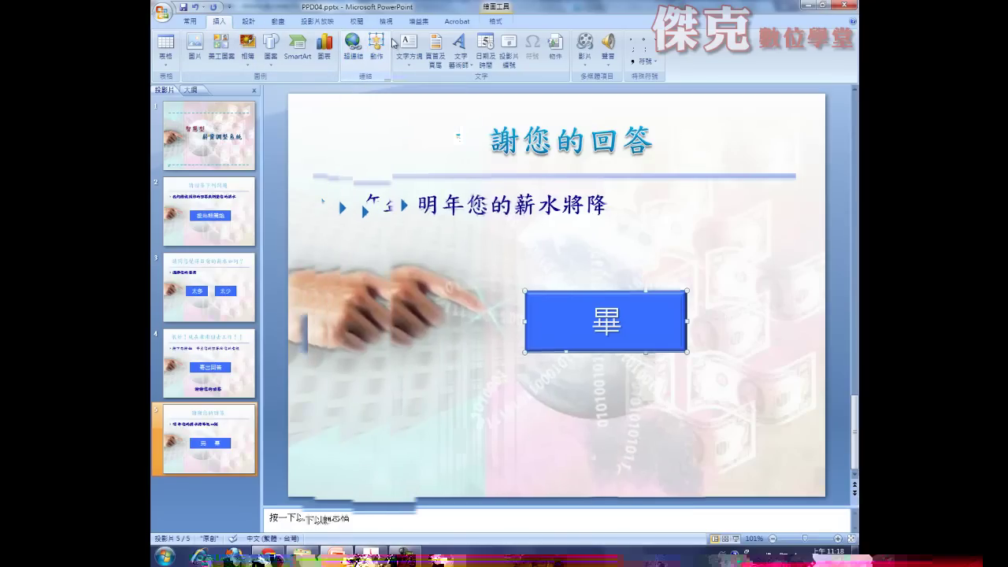
- Set the 完畢 button's mouse-click action to hyperlink to the first slide
{"action": "left_click", "coordinate": [353, 49]}
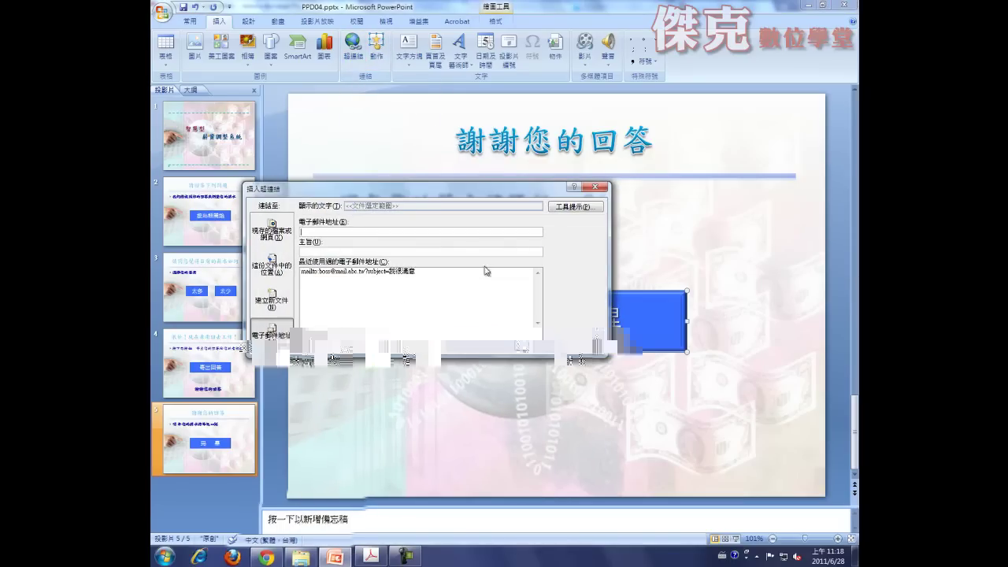
{"action": "left_click", "coordinate": [600, 188]}
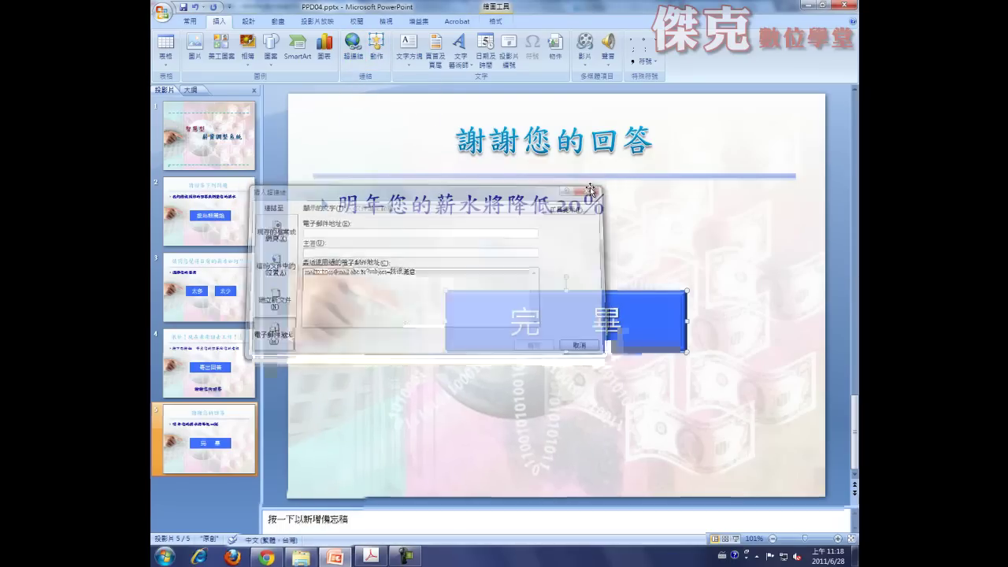
{"action": "left_click", "coordinate": [382, 54]}
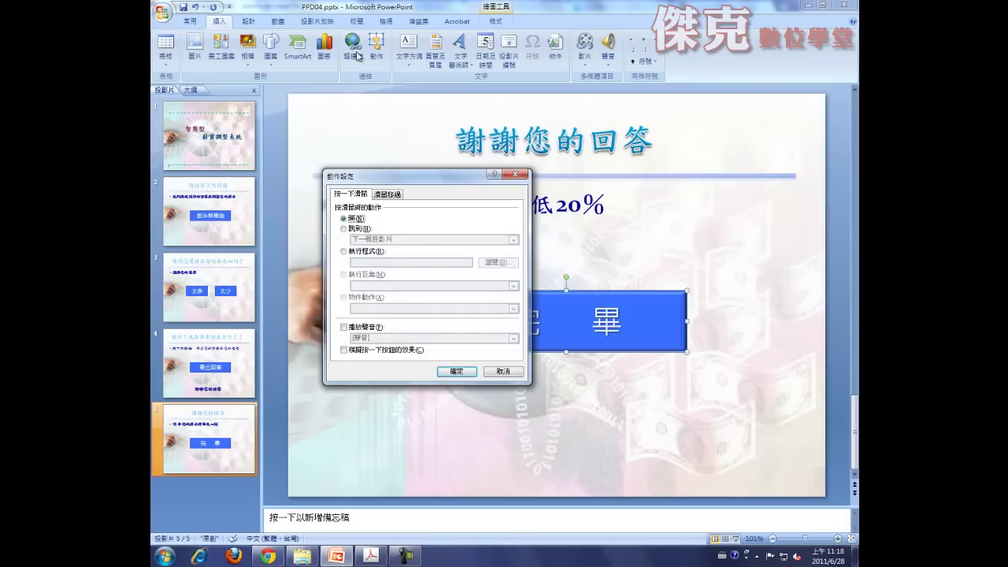
{"action": "left_click", "coordinate": [344, 228]}
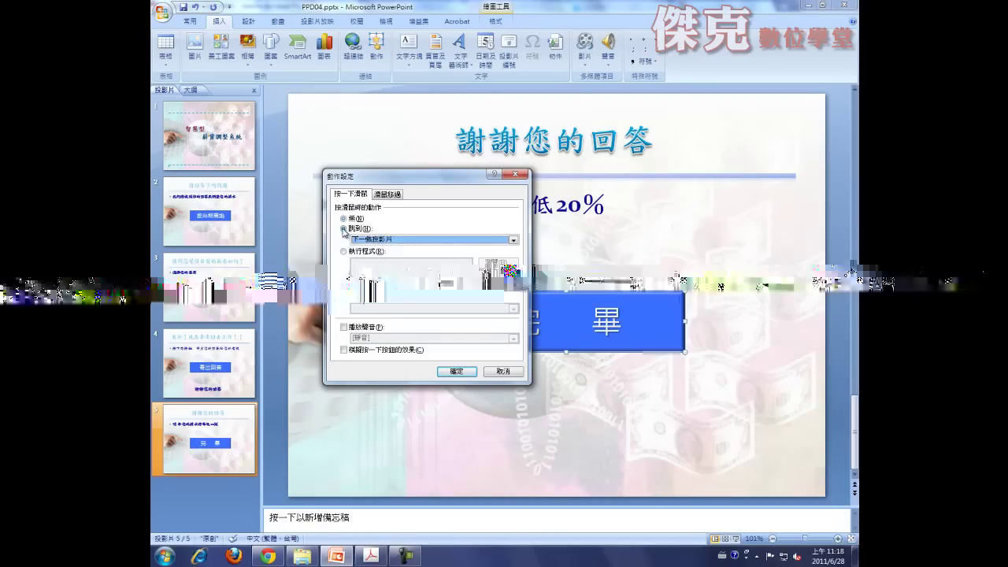
{"action": "left_click", "coordinate": [446, 241]}
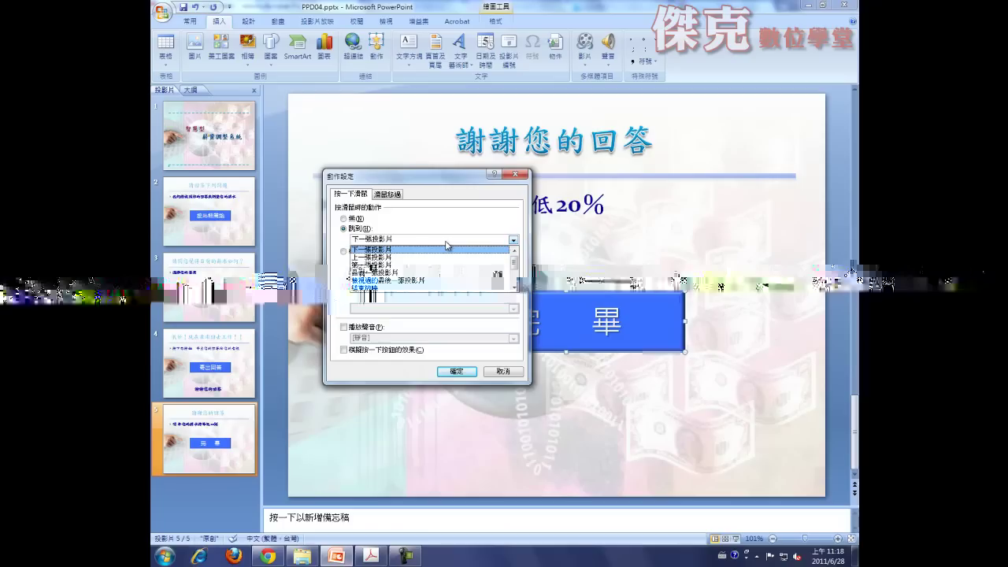
{"action": "left_click", "coordinate": [412, 268]}
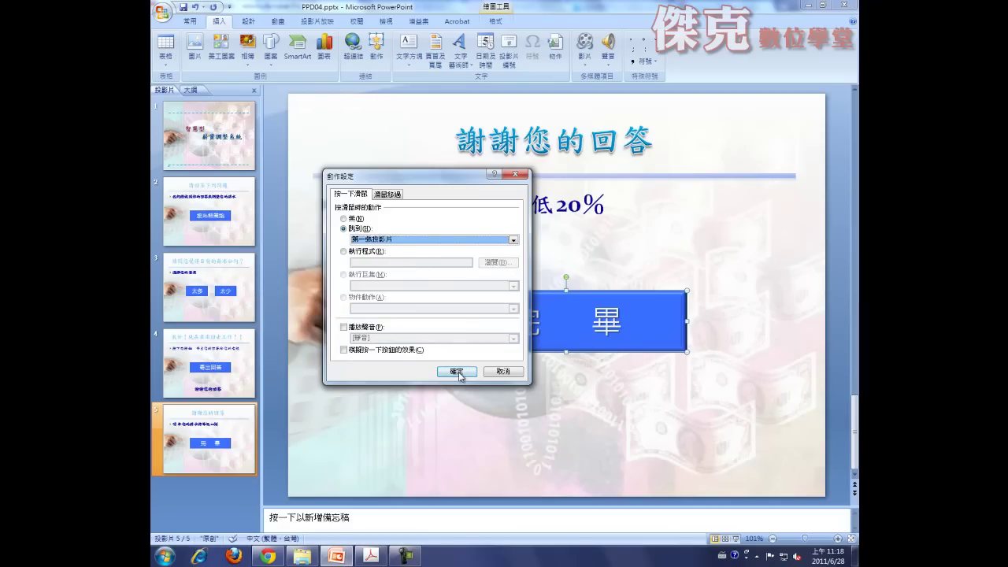
{"action": "left_click", "coordinate": [457, 371]}
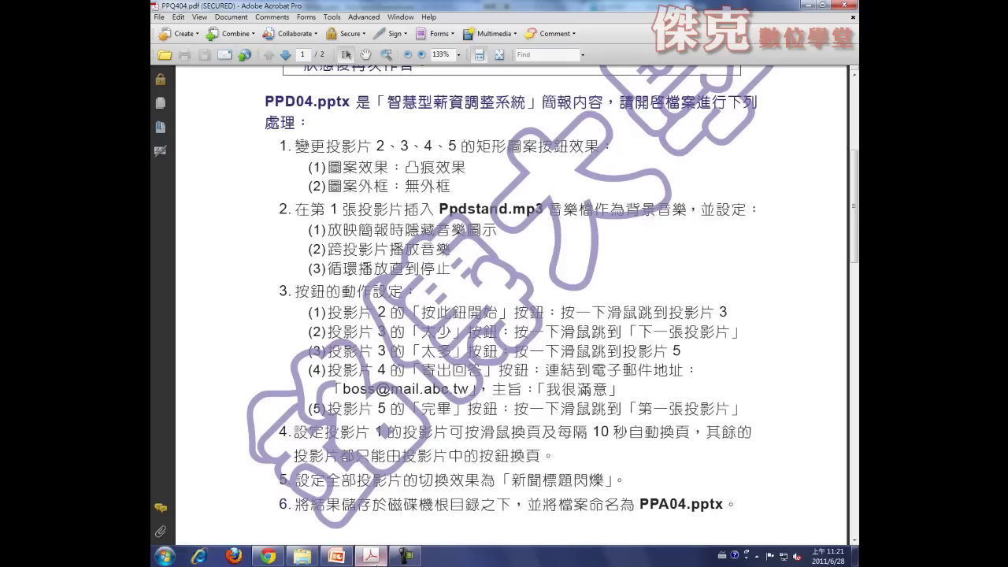
- Clear slide 5's 'On Mouse Click' advance option on the Animations tab, then check the remaining tasks
{"action": "left_click", "coordinate": [339, 558]}
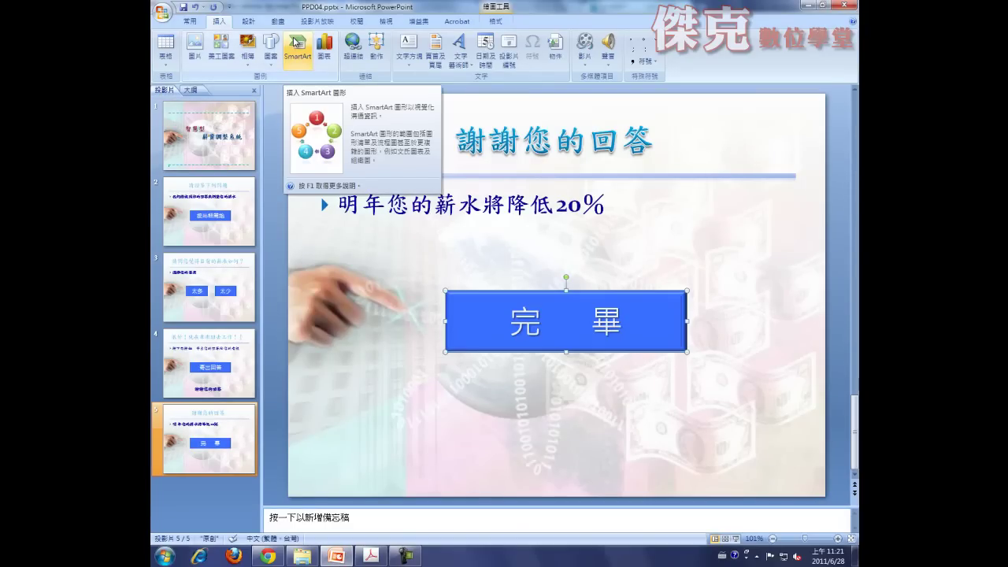
{"action": "left_click", "coordinate": [280, 22]}
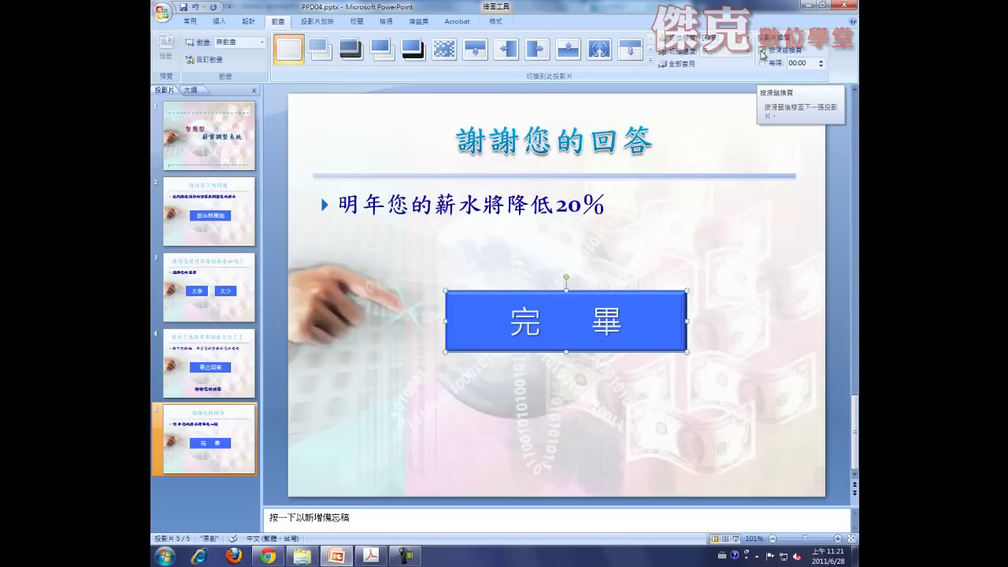
{"action": "left_click", "coordinate": [763, 51]}
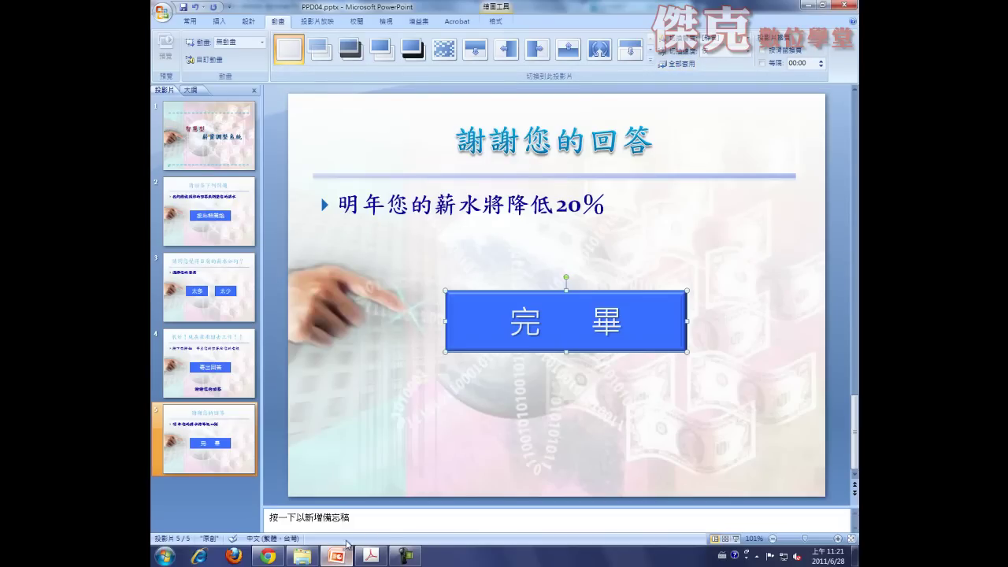
{"action": "left_click", "coordinate": [370, 557]}
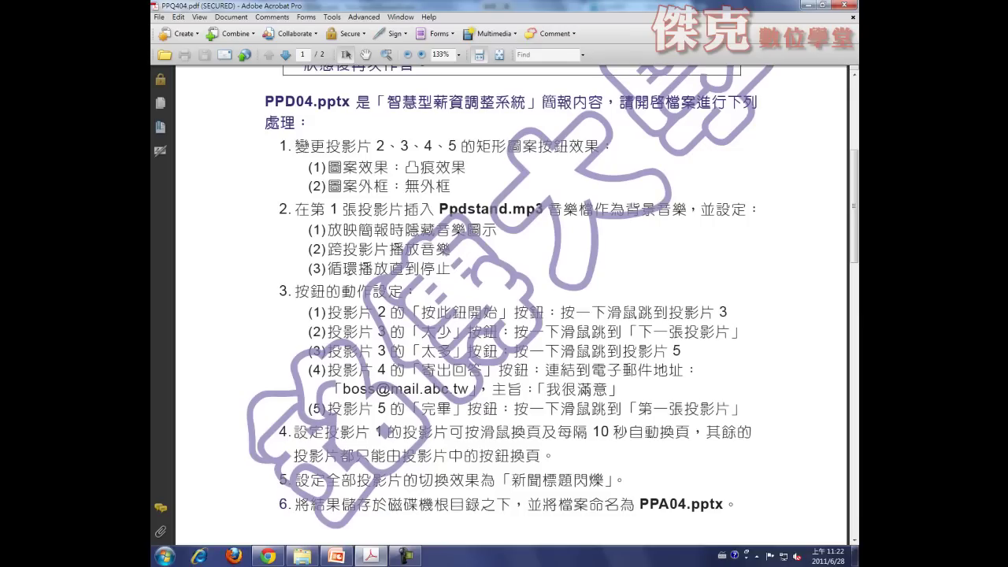
- Make slide 1 advance automatically after 00:10 and apply the advance settings to all slides
{"action": "left_click", "coordinate": [336, 556]}
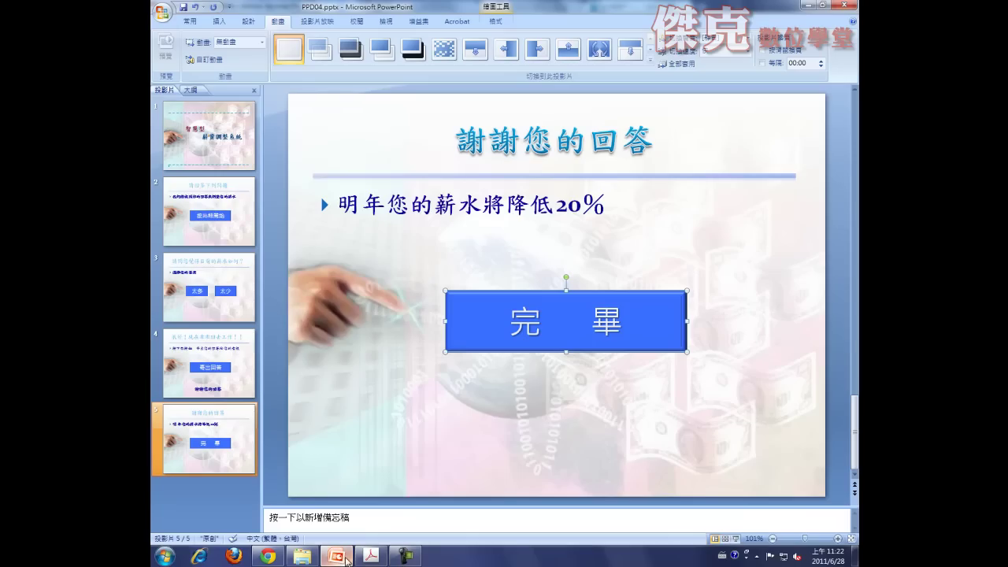
{"action": "left_click", "coordinate": [209, 145]}
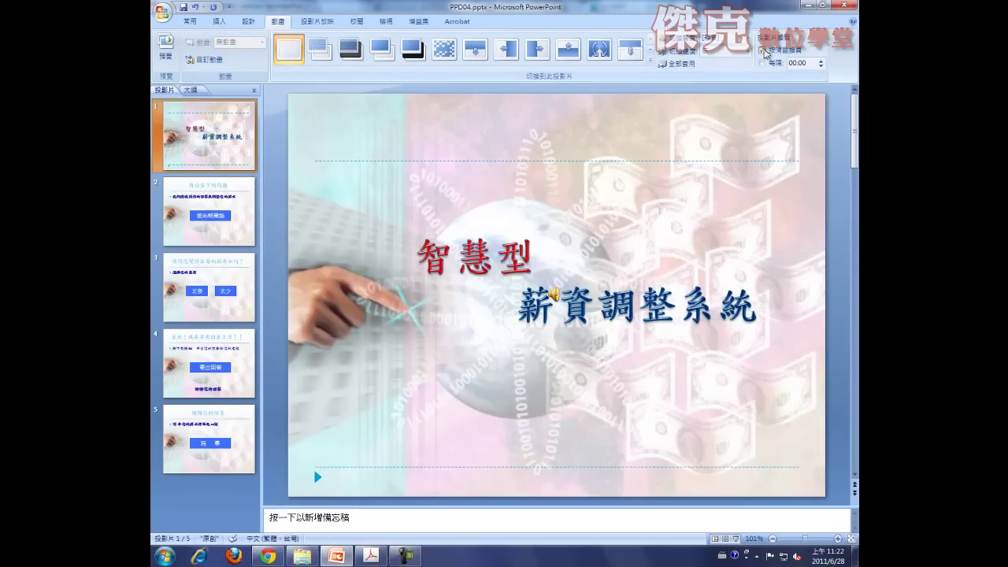
{"action": "left_click", "coordinate": [762, 63]}
{"action": "left_click", "coordinate": [801, 66]}
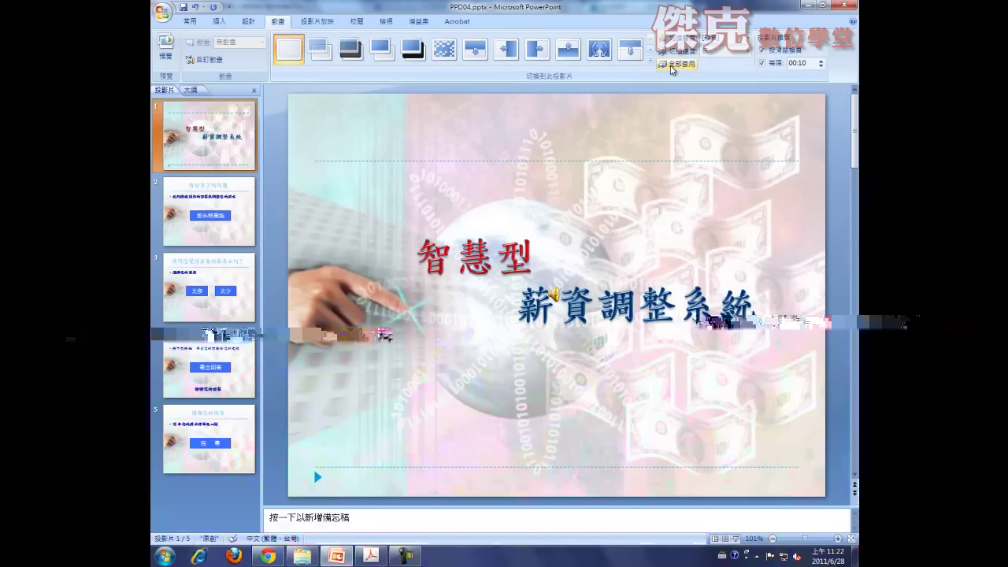
{"action": "left_click", "coordinate": [672, 64]}
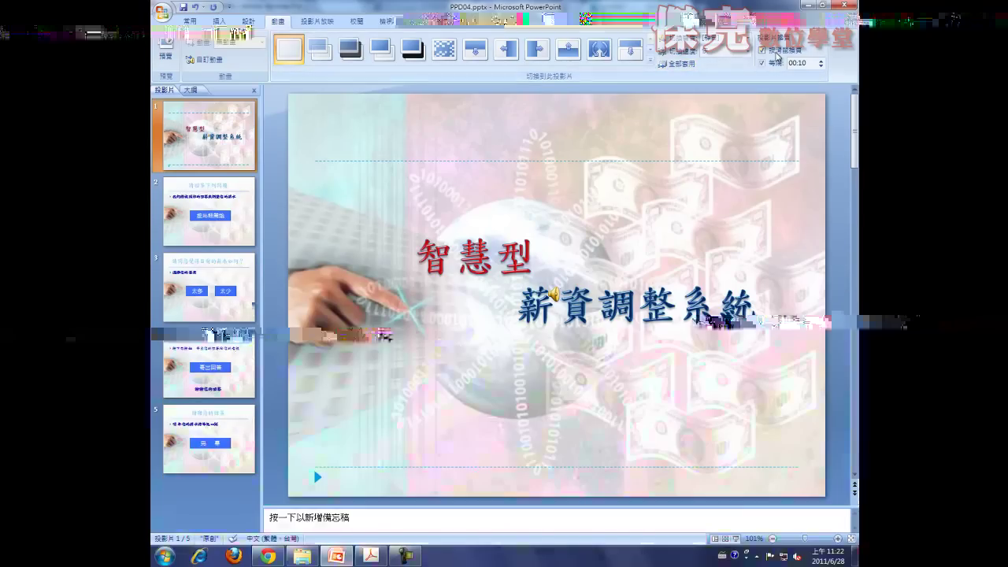
{"action": "left_click", "coordinate": [790, 66]}
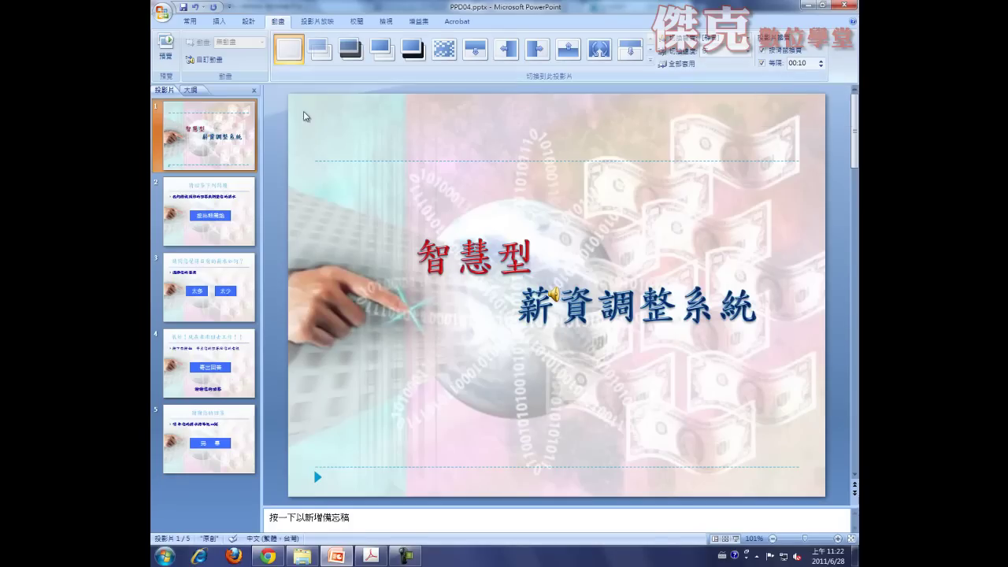
- Review slides 2 and 3's advance settings, return to slide 1, and recheck the instructions
{"action": "left_click", "coordinate": [232, 224]}
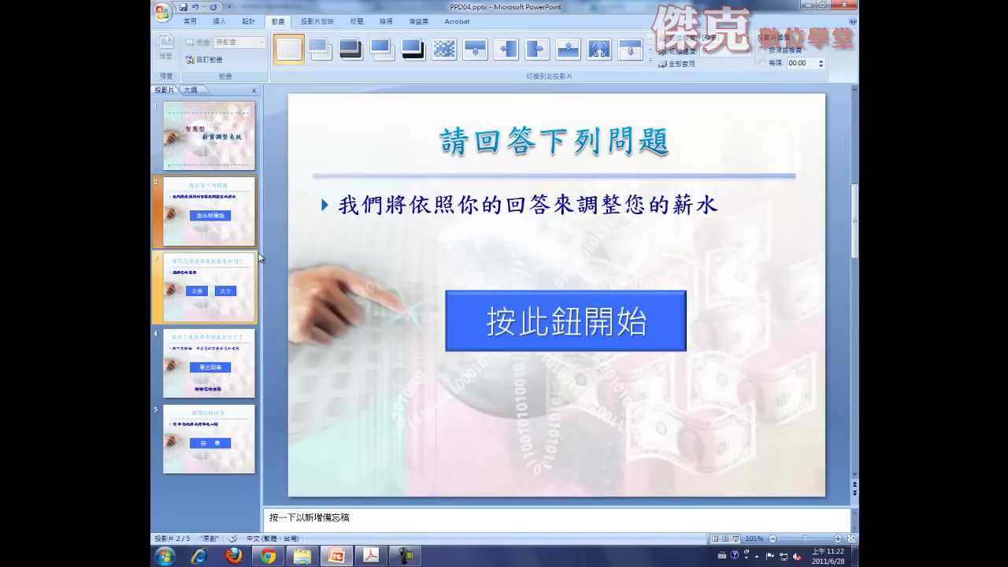
{"action": "left_click", "coordinate": [234, 282]}
{"action": "key", "text": "Home"}
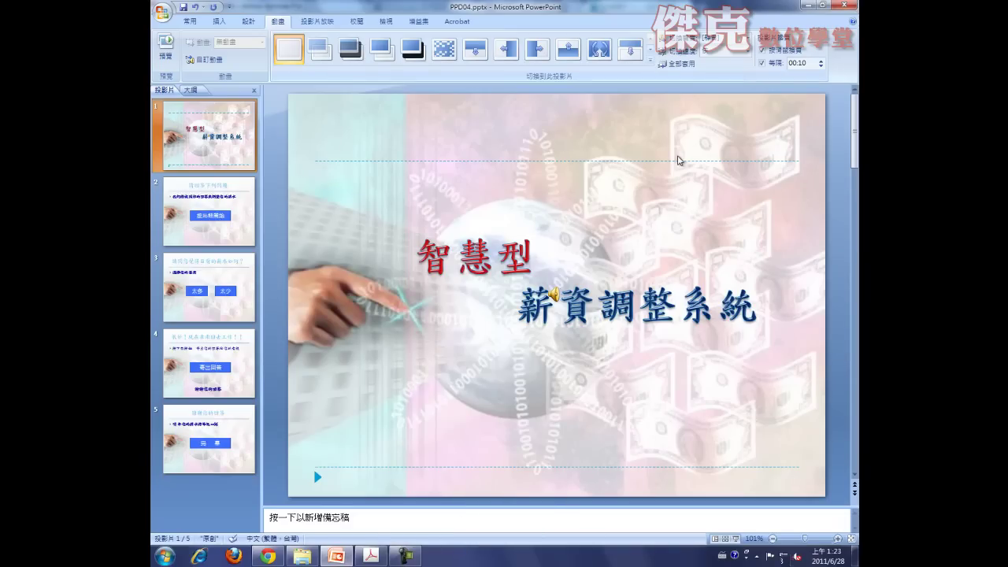
{"action": "left_click", "coordinate": [377, 562]}
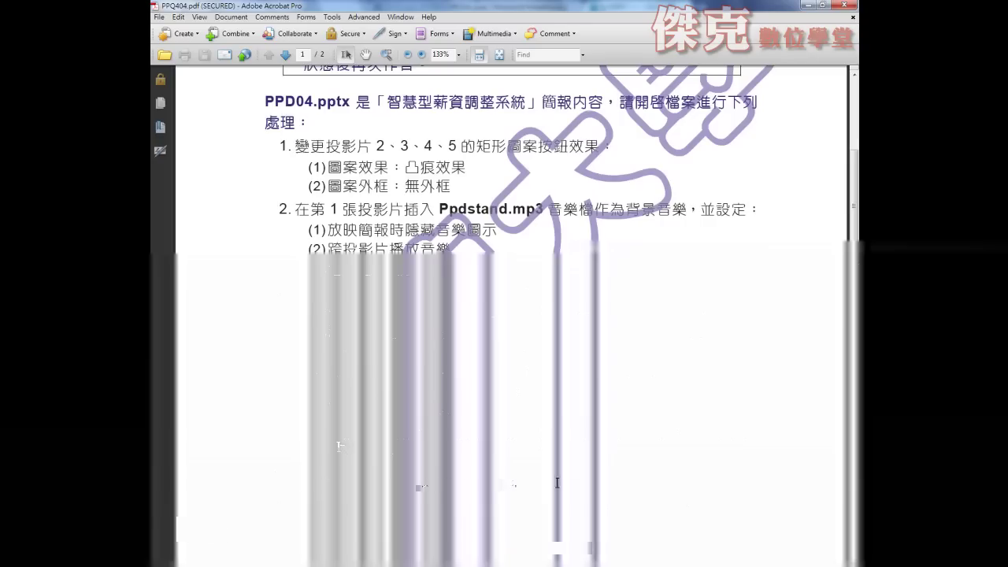
{"action": "left_click", "coordinate": [337, 558]}
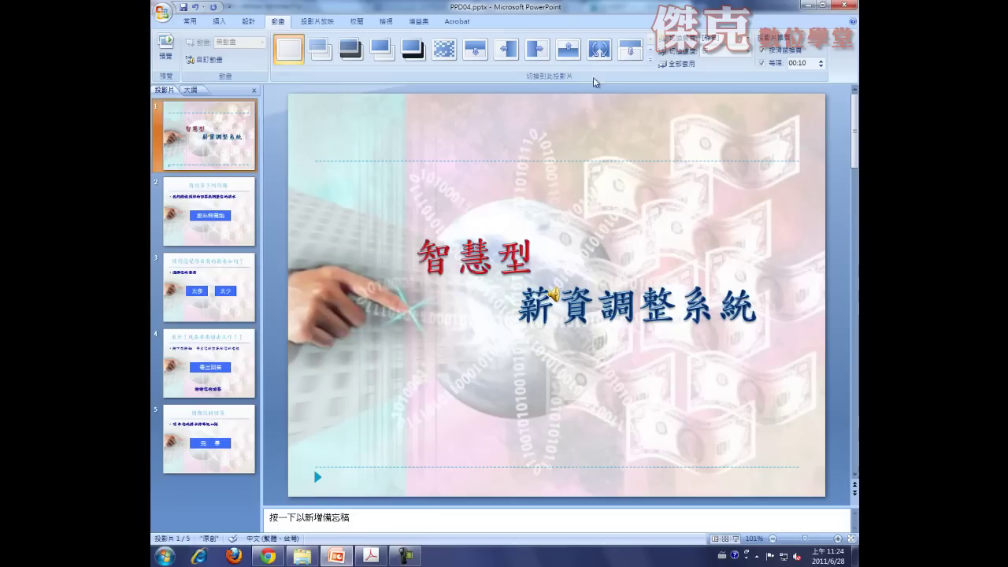
- Select slides 1–5 and pick 新聞標題閃爍 from the transition gallery
{"action": "left_click", "coordinate": [651, 60]}
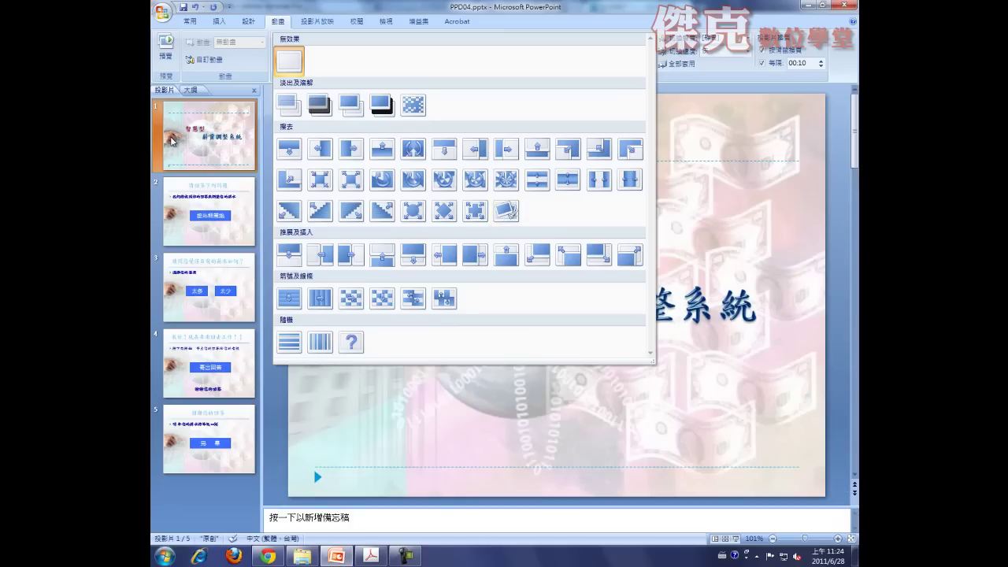
{"action": "left_click", "coordinate": [377, 13]}
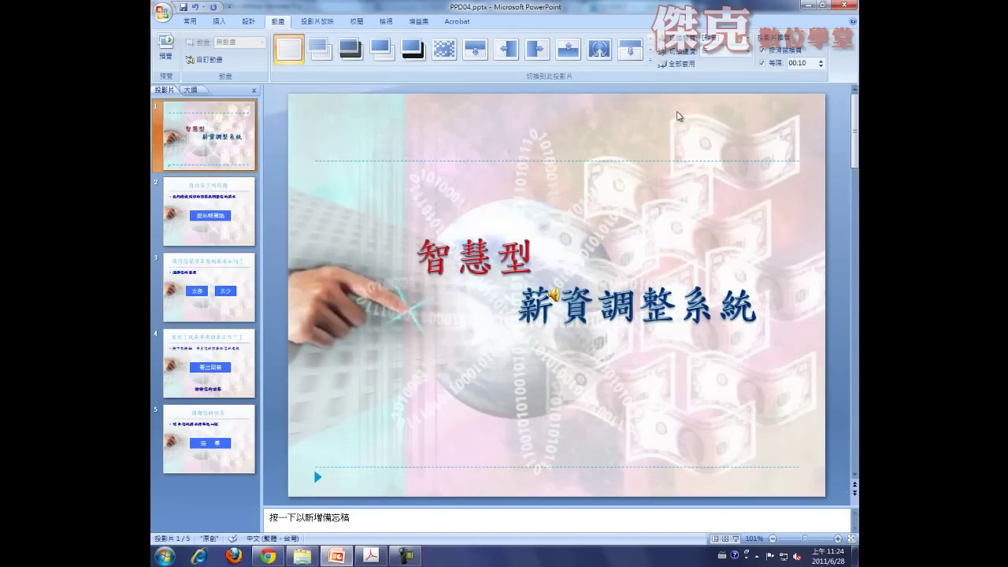
{"action": "left_click", "coordinate": [679, 69]}
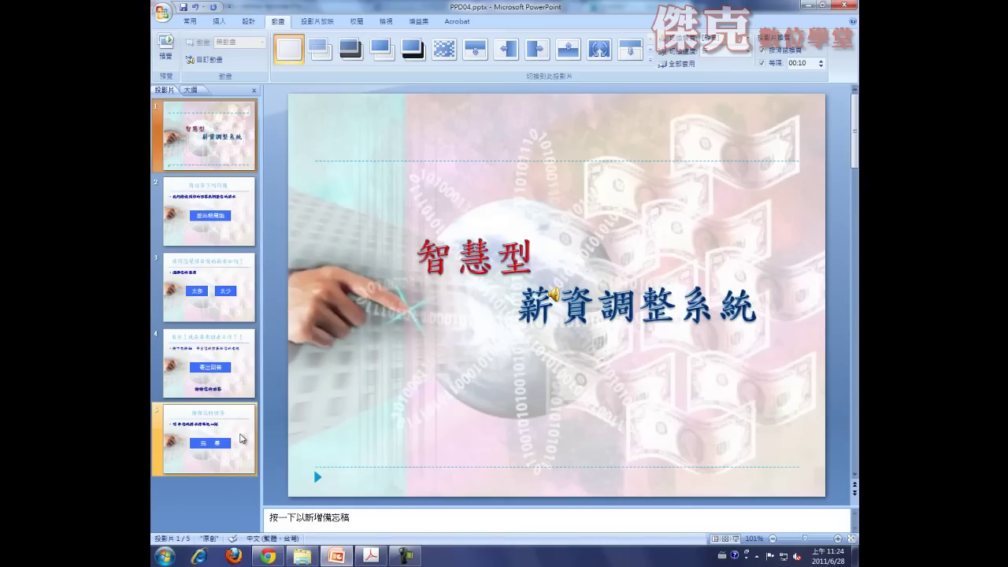
{"action": "left_click", "coordinate": [243, 439], "text": "shift"}
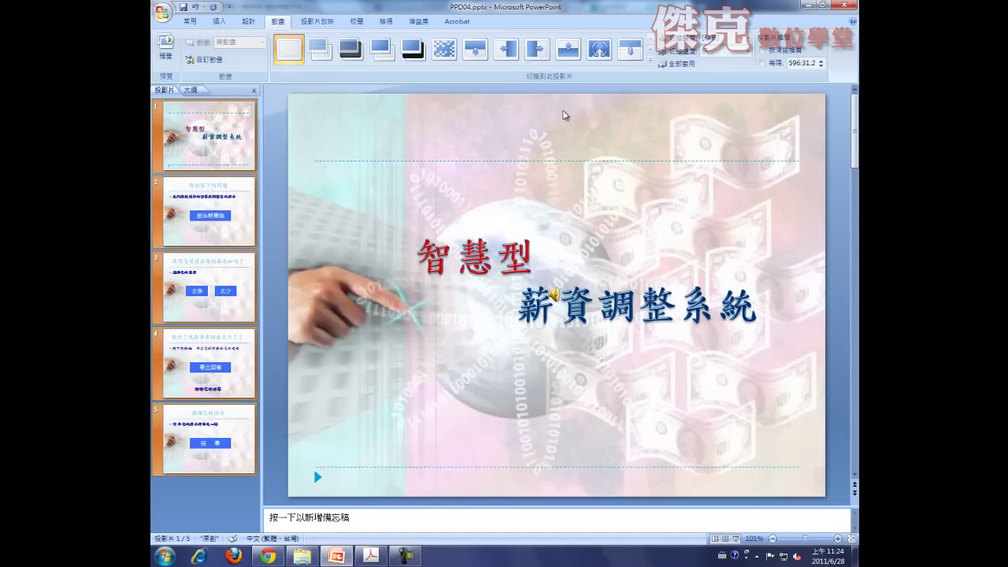
{"action": "left_click", "coordinate": [650, 64]}
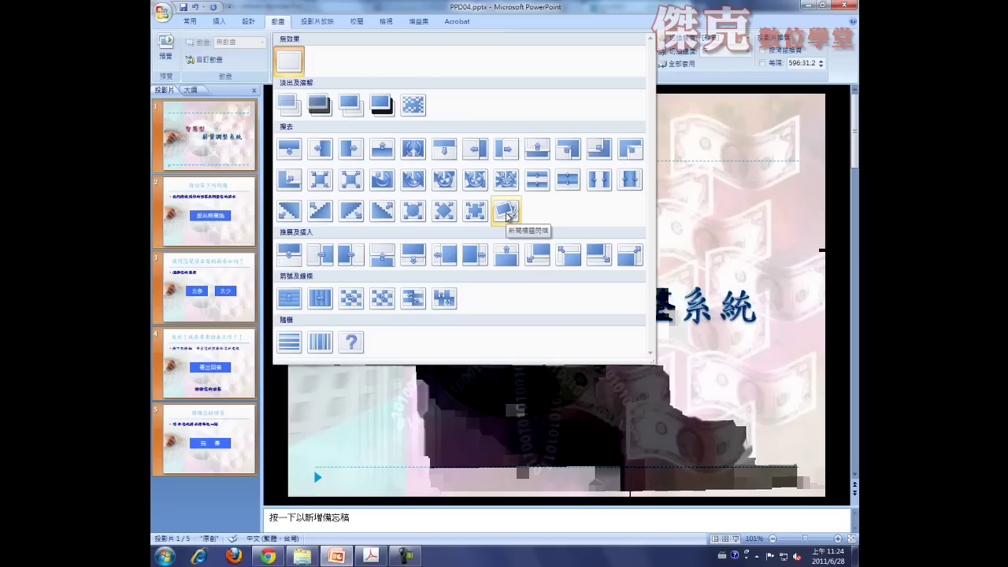
{"action": "left_click", "coordinate": [507, 213]}
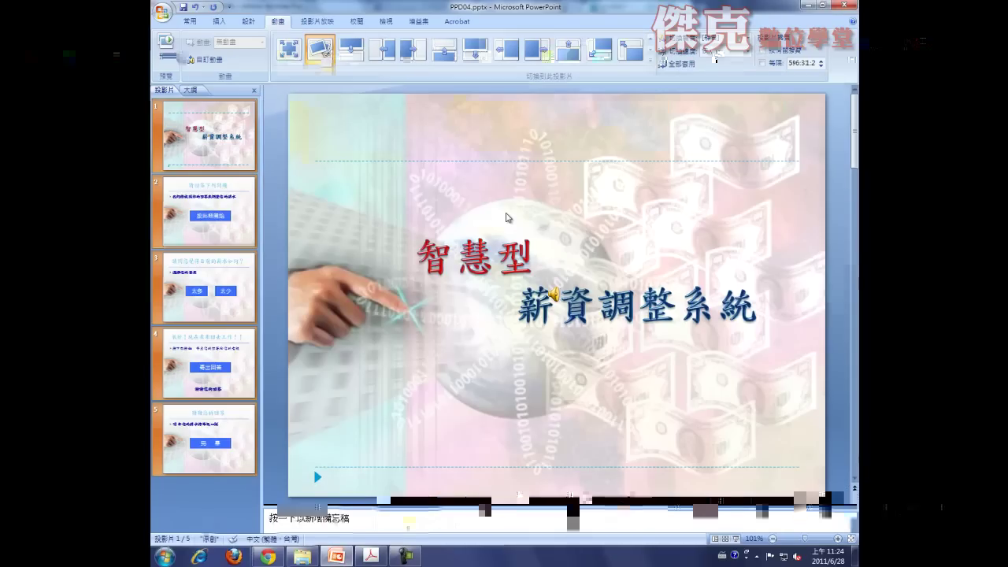